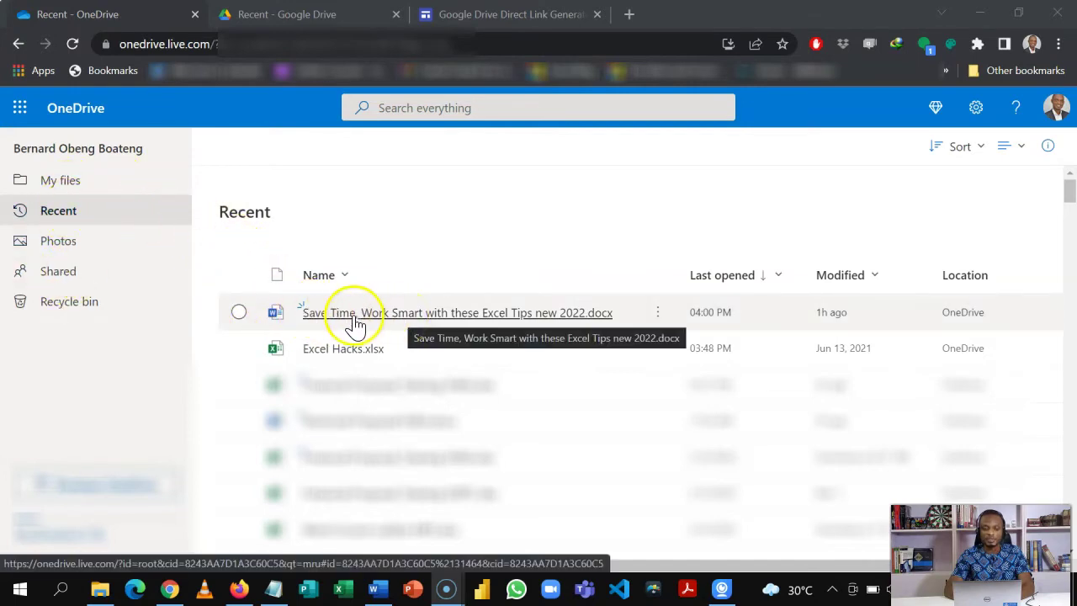
- Turn off Allow editing on the Excel tips document's share link so anyone with it can only view
{"action": "left_click", "coordinate": [240, 313]}
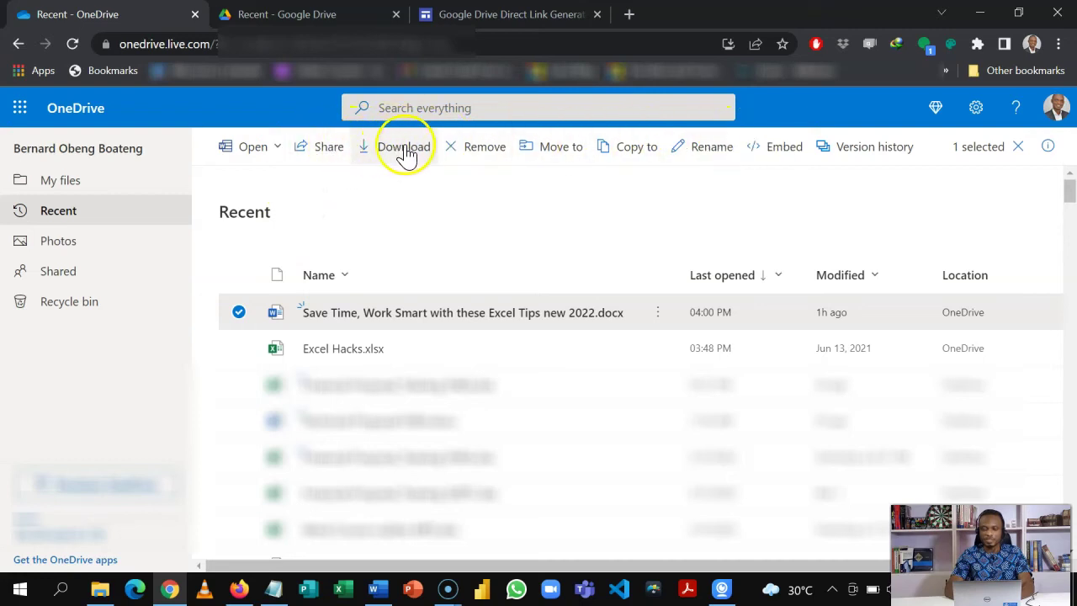
{"action": "left_click", "coordinate": [312, 155]}
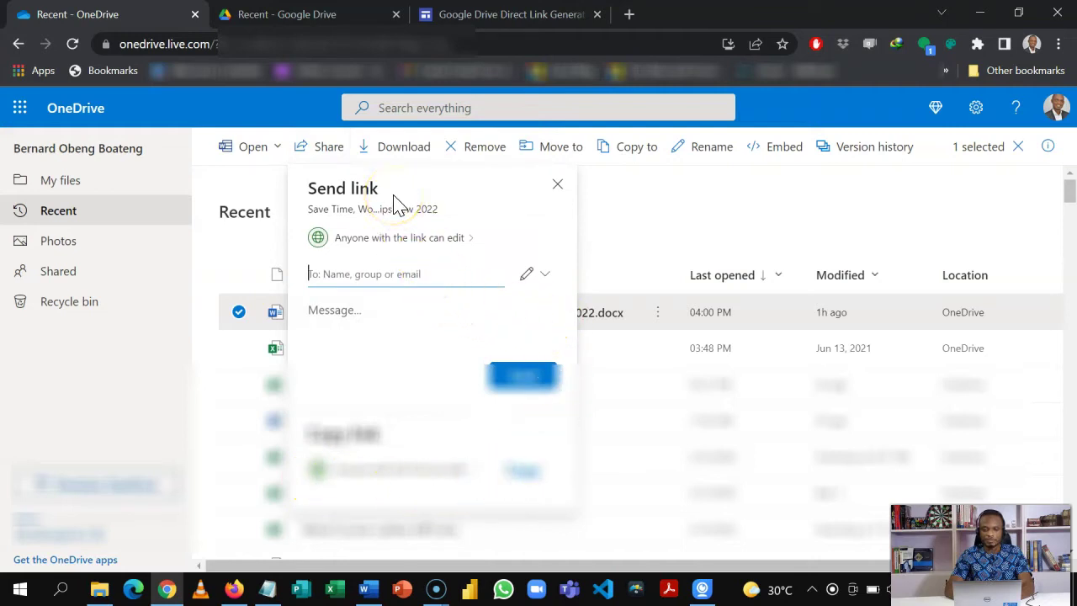
{"action": "left_click", "coordinate": [417, 239]}
{"action": "left_click", "coordinate": [420, 242]}
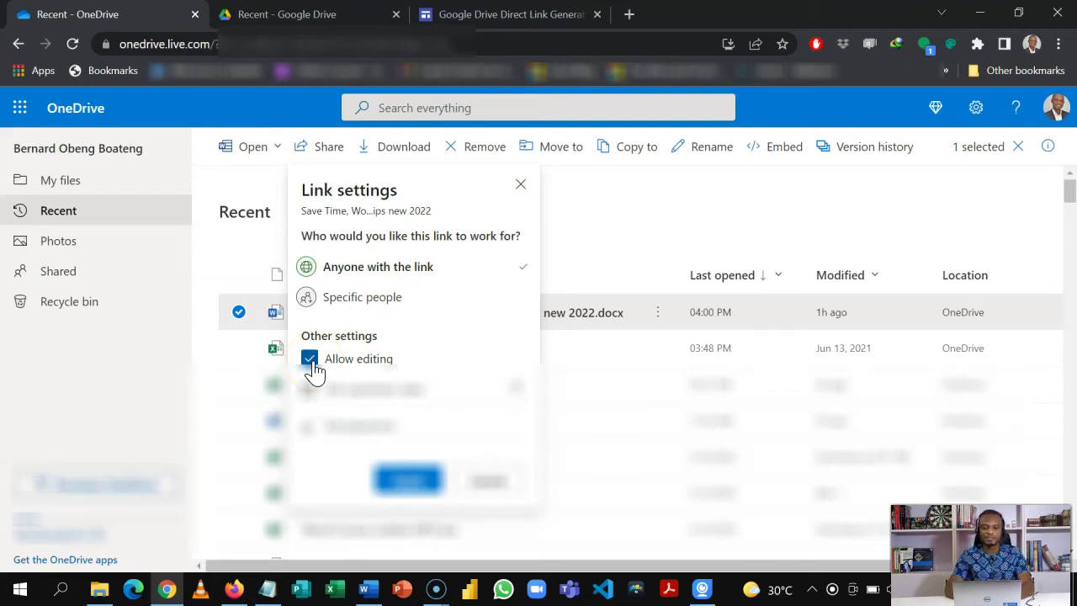
{"action": "left_click", "coordinate": [310, 362]}
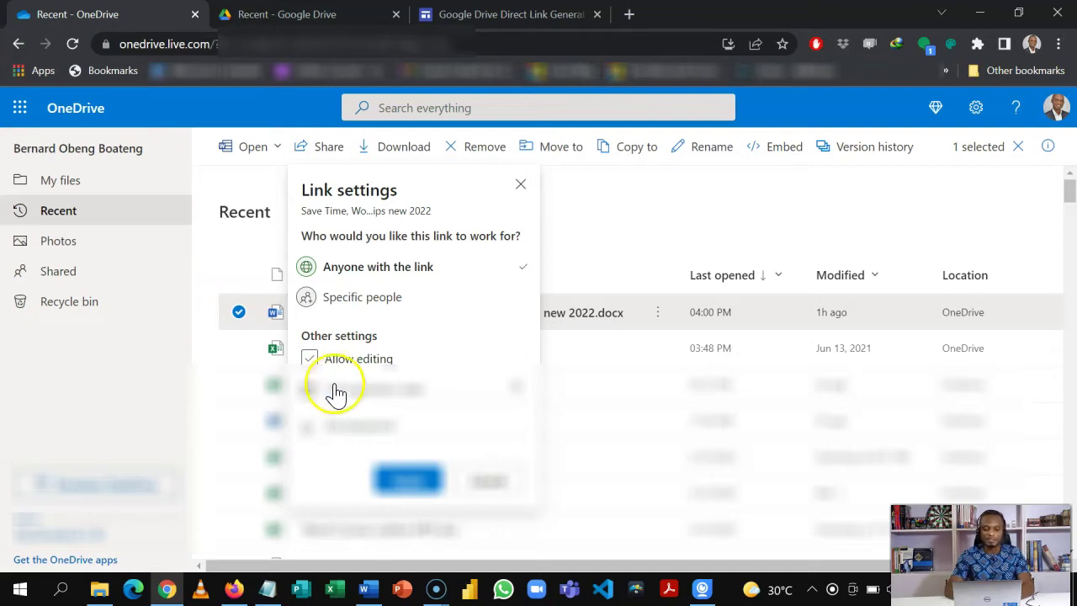
{"action": "left_click", "coordinate": [404, 480]}
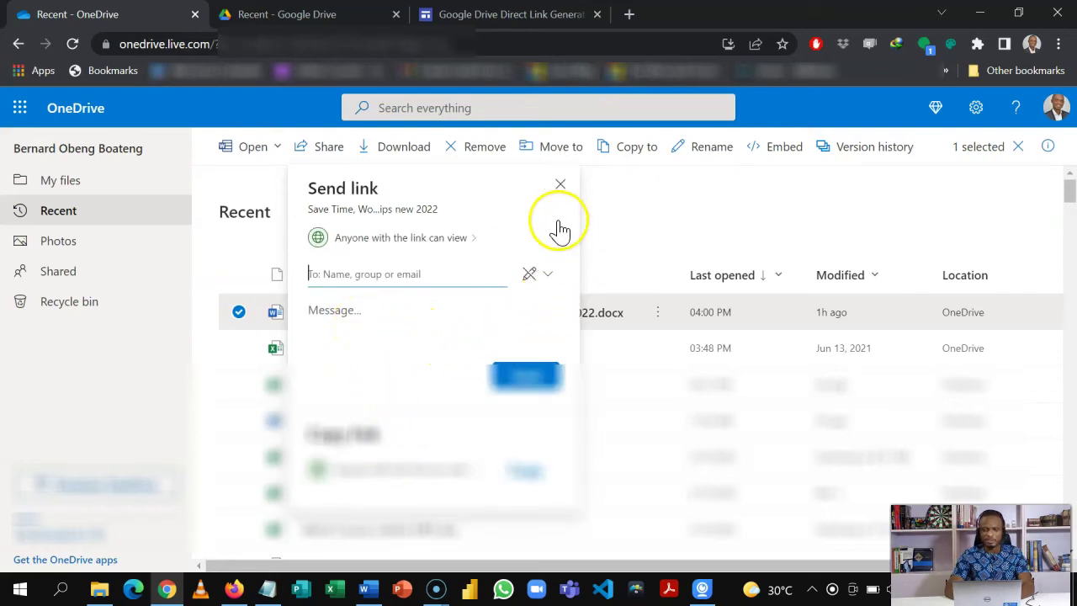
{"action": "left_click", "coordinate": [560, 187]}
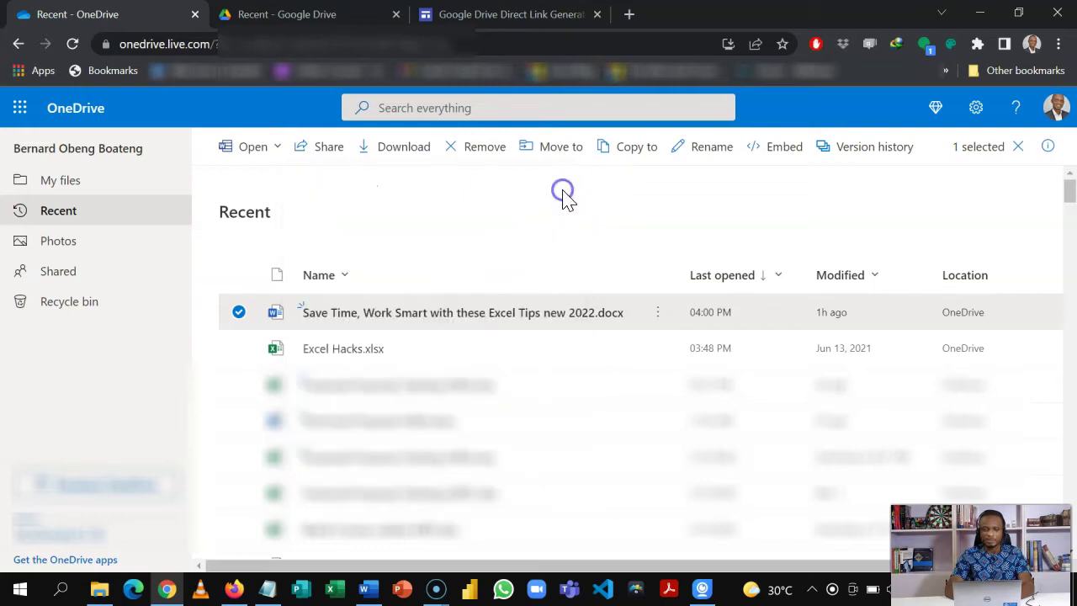
- Show the Excel tips document's 476 × 288 iframe embed code and select the whole code
{"action": "left_click", "coordinate": [761, 151]}
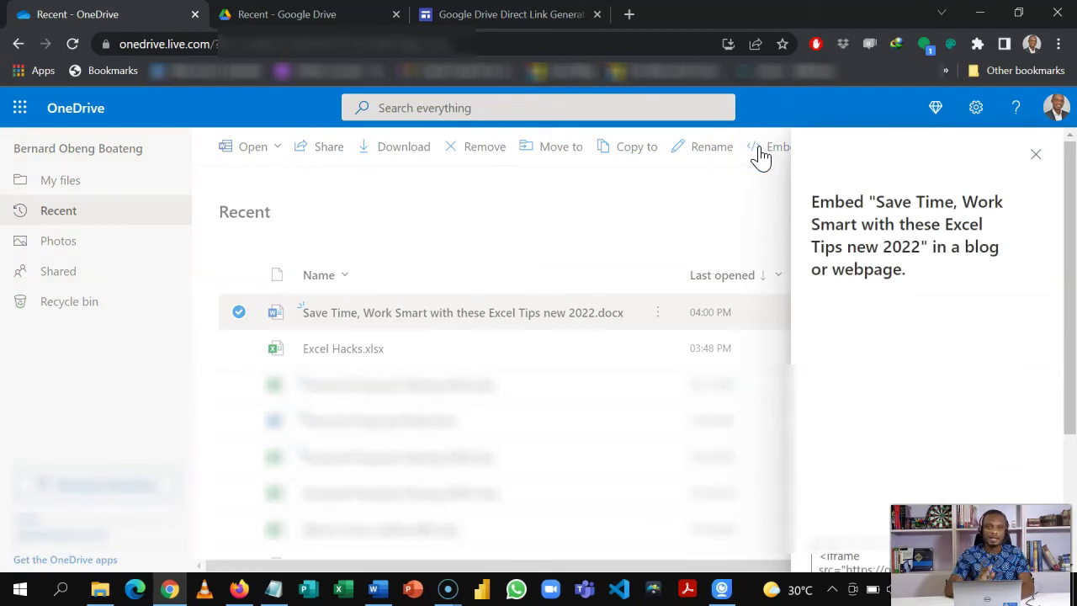
{"action": "left_click_drag", "start_coordinate": [1067, 298], "coordinate": [1071, 418]}
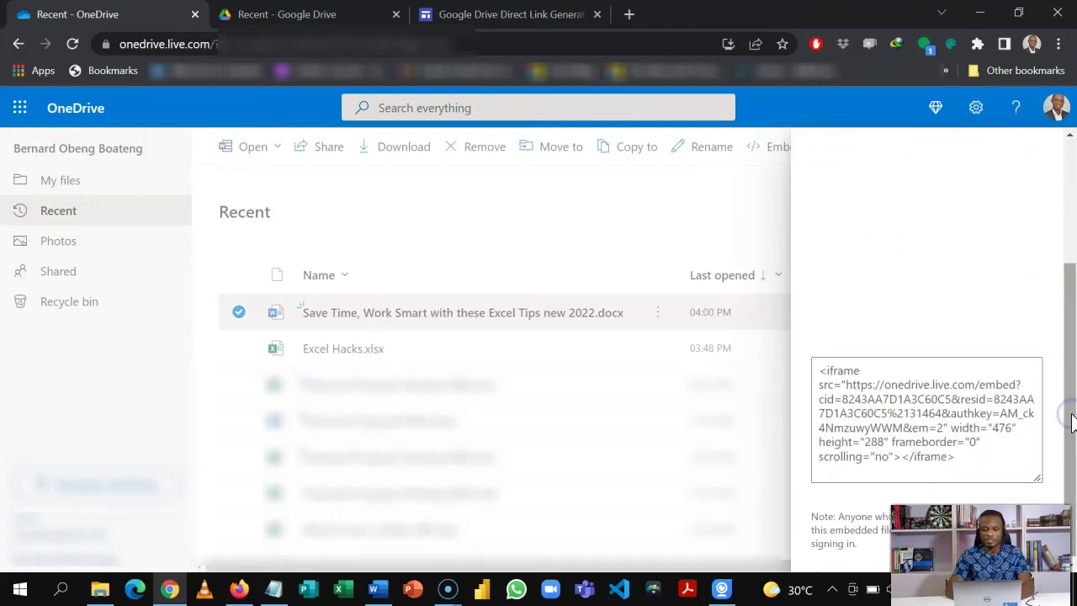
{"action": "left_click", "coordinate": [892, 408]}
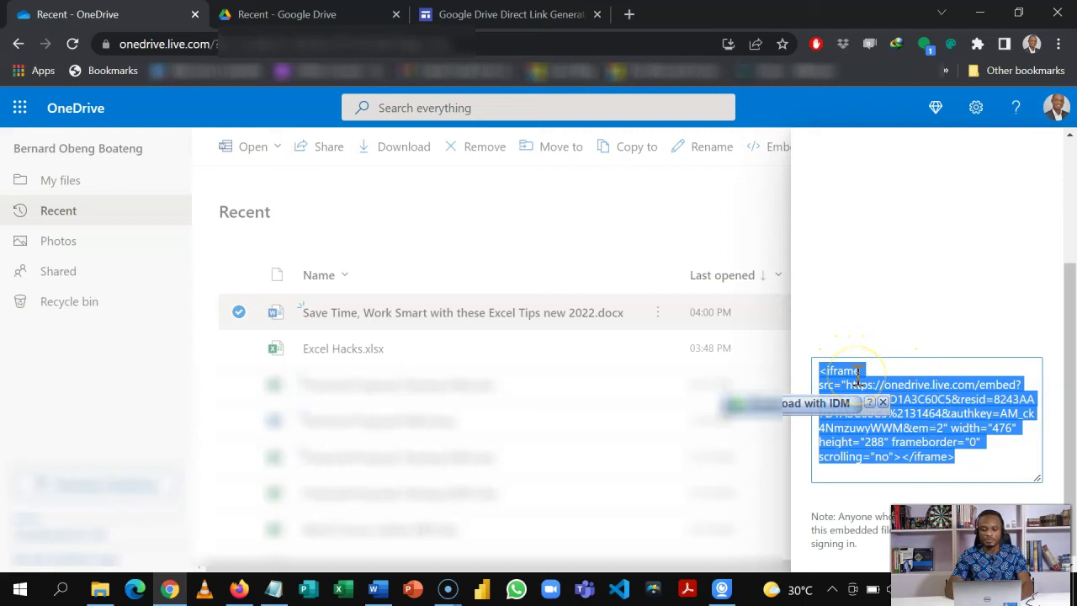
- Paste the OneDrive iframe embed code on a new line below the Google Sites URL in Word
{"action": "left_click", "coordinate": [380, 590]}
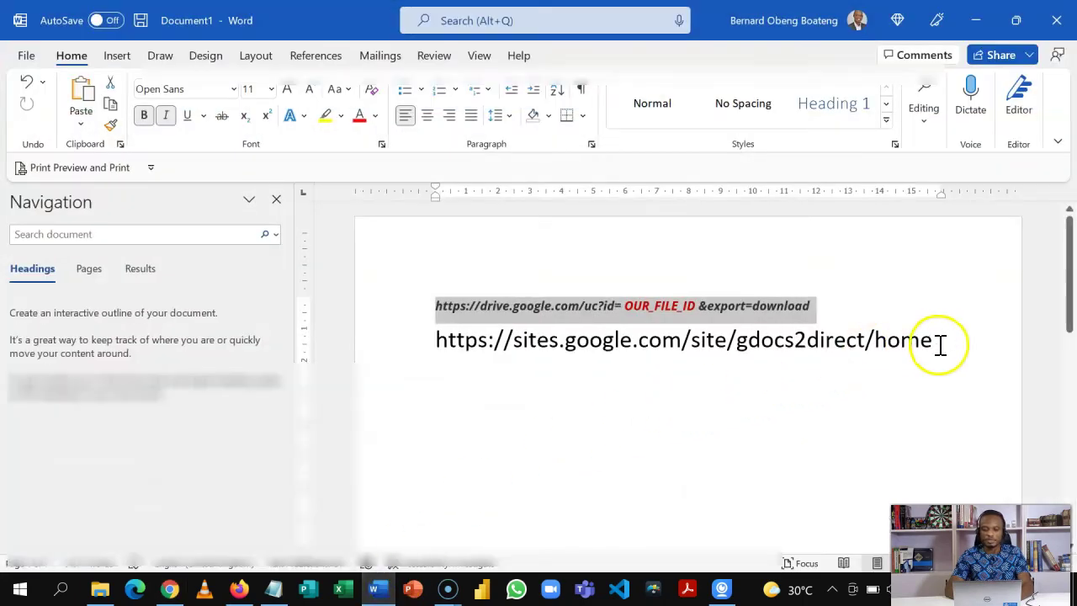
{"action": "left_click", "coordinate": [939, 344]}
{"action": "key", "text": "Return"}
{"action": "key", "text": "Return"}
{"action": "type", "text": "<iframe src=\"https://onedrive.live.com/embed?cid=8243AA7D1A3C60C5&resid=8243AA7D1A3C60C5%2131464&authkey=AM_ck4NmzuwyWWM&em=2\" width=\"476\" height=\"288\" frameborder=\"0\" scrolling=\"no\"></iframe>"}
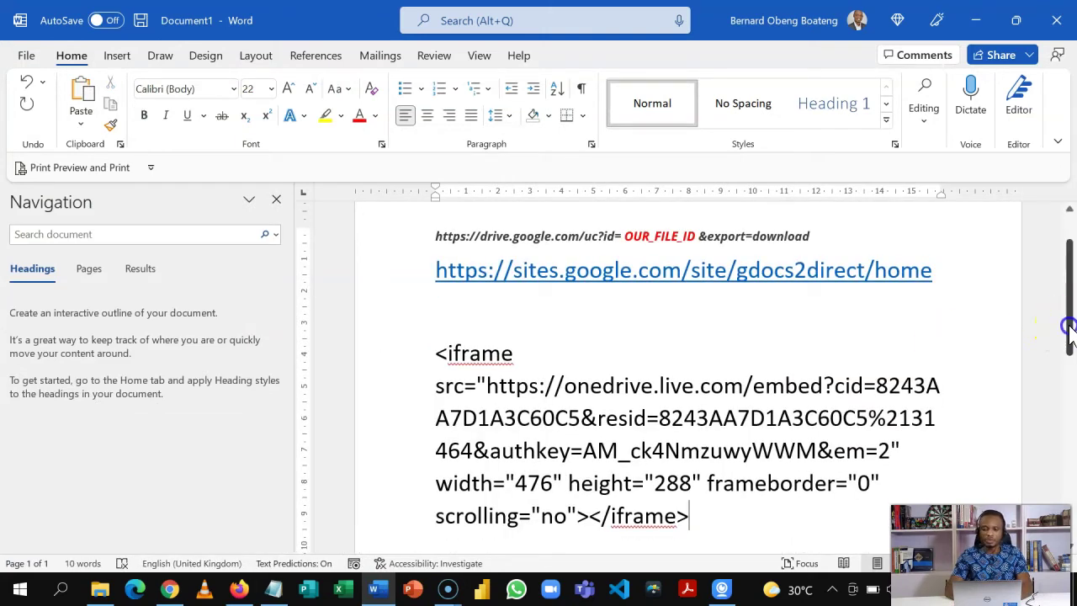
{"action": "left_click_drag", "start_coordinate": [1067, 332], "coordinate": [1066, 350]}
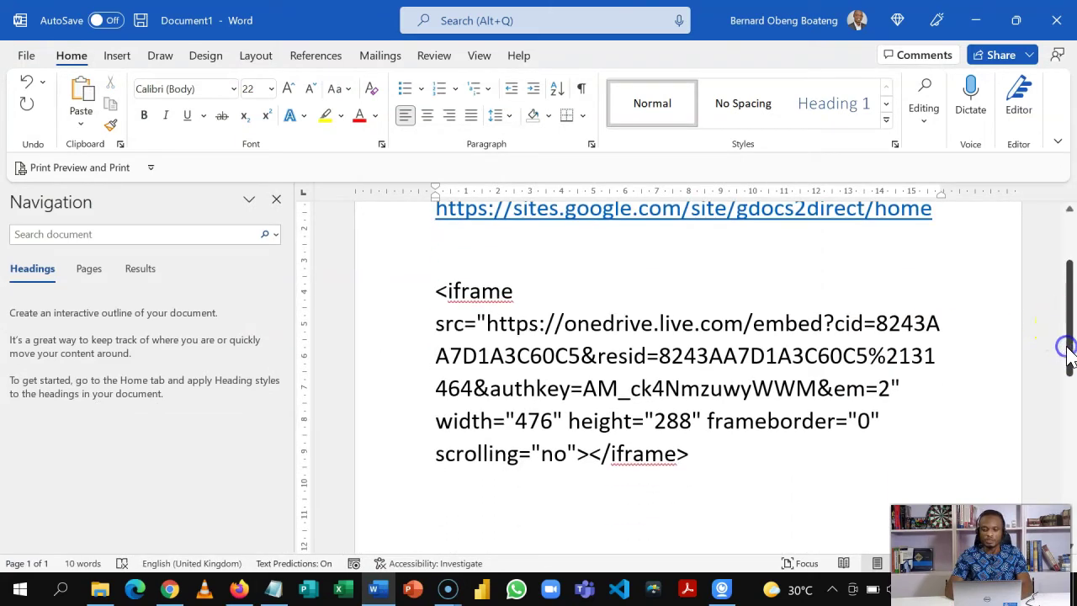
- Colour the iframe's src URL red, change 'embed' to 'download', and select the edited URL
{"action": "left_click", "coordinate": [487, 321]}
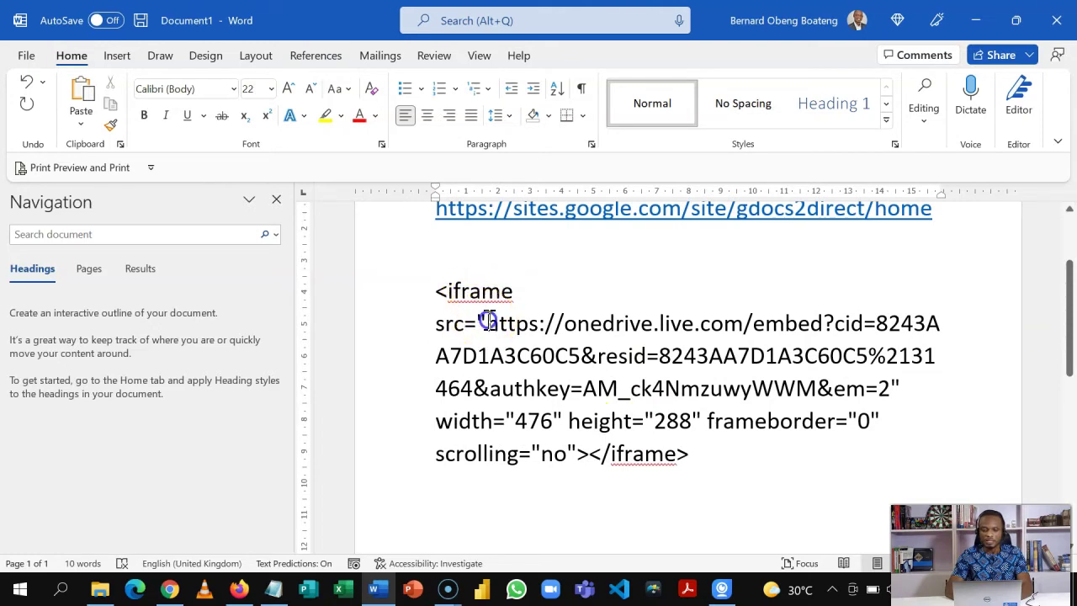
{"action": "left_click_drag", "start_coordinate": [487, 321], "coordinate": [884, 401]}
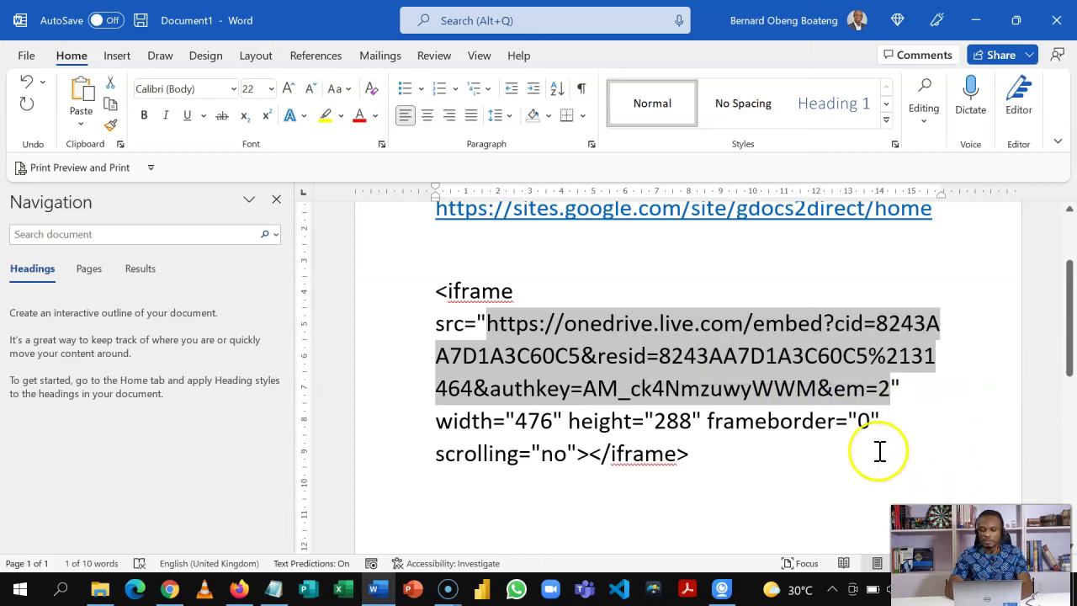
{"action": "left_click", "coordinate": [359, 116]}
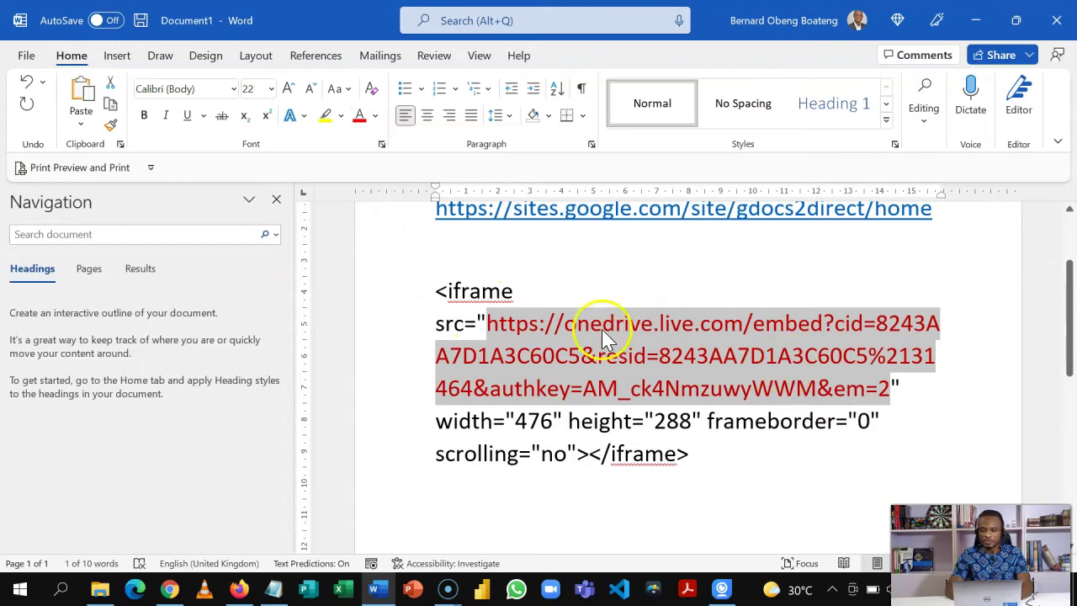
{"action": "left_click", "coordinate": [814, 333]}
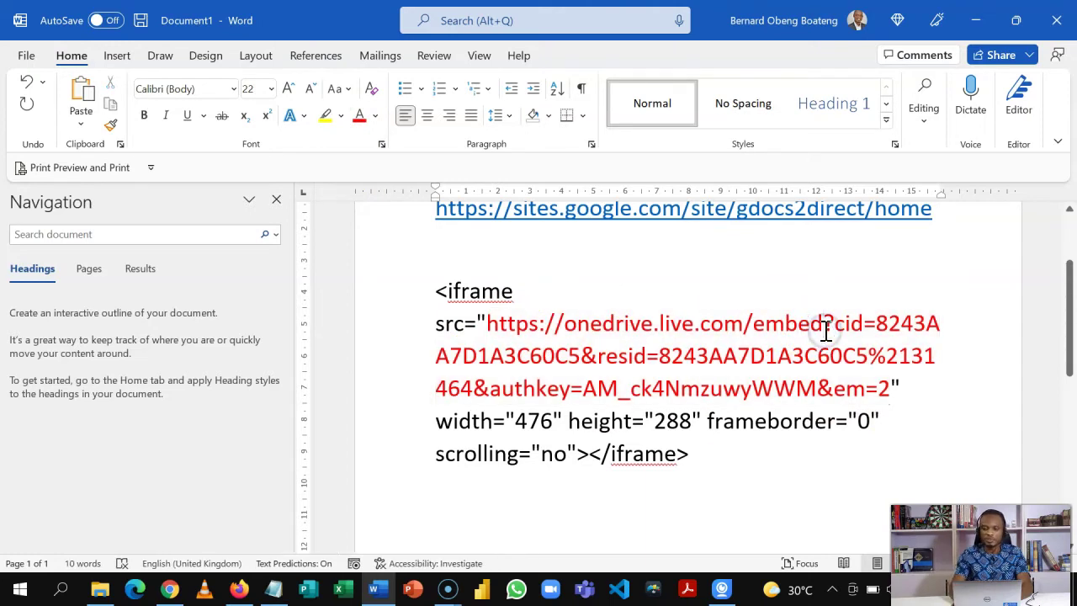
{"action": "key", "text": "BackSpace"}
{"action": "key", "text": "BackSpace"}
{"action": "key", "text": "BackSpace"}
{"action": "key", "text": "BackSpace"}
{"action": "key", "text": "BackSpace"}
{"action": "type", "text": "do"}
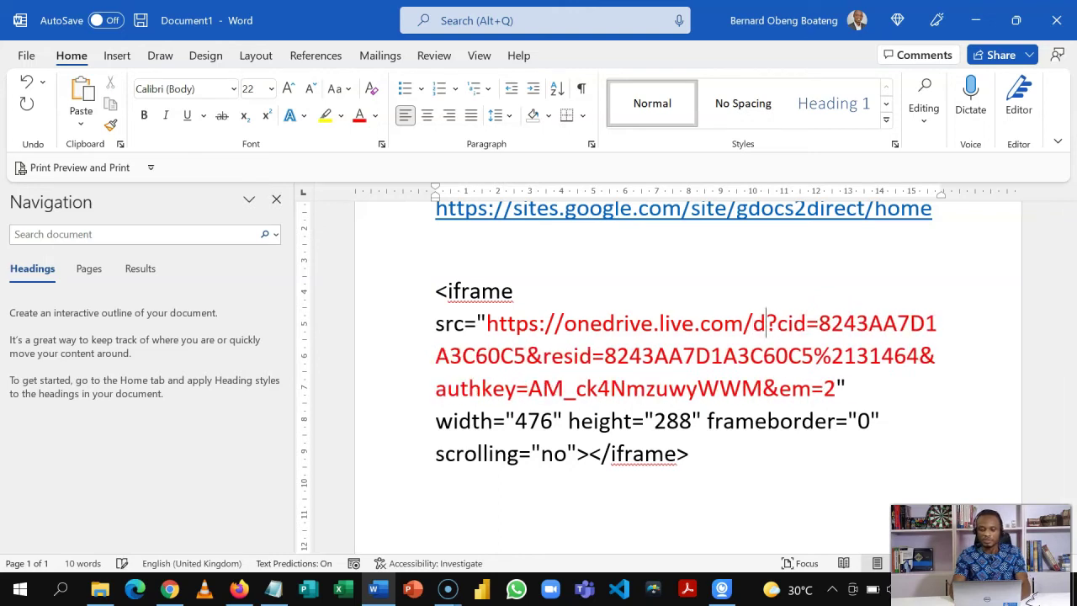
{"action": "type", "text": "wnload"}
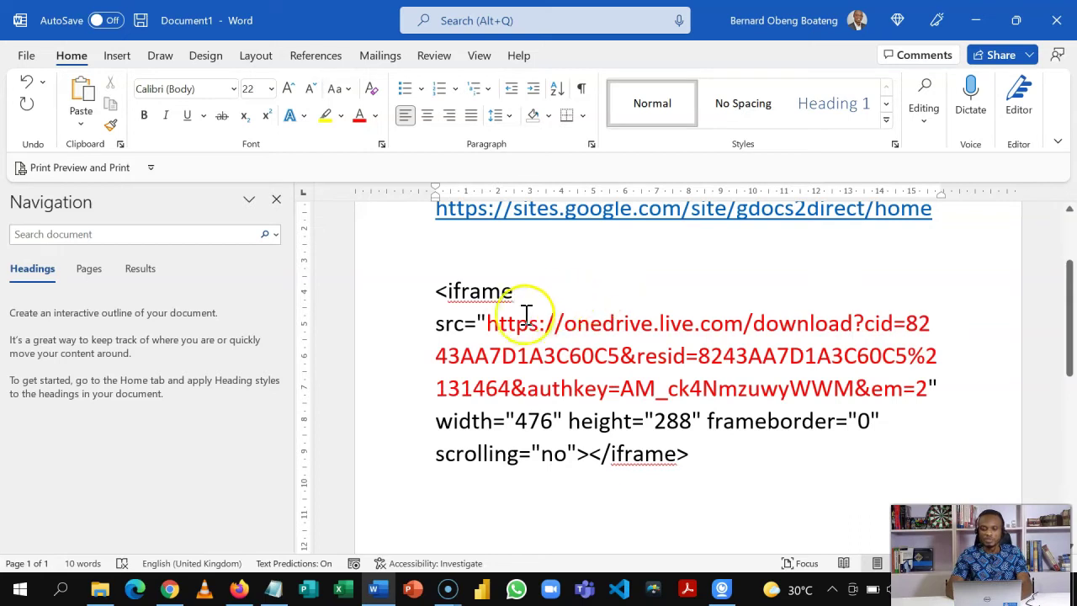
{"action": "left_click_drag", "start_coordinate": [489, 323], "coordinate": [925, 389]}
{"action": "key", "text": "ctrl+c"}
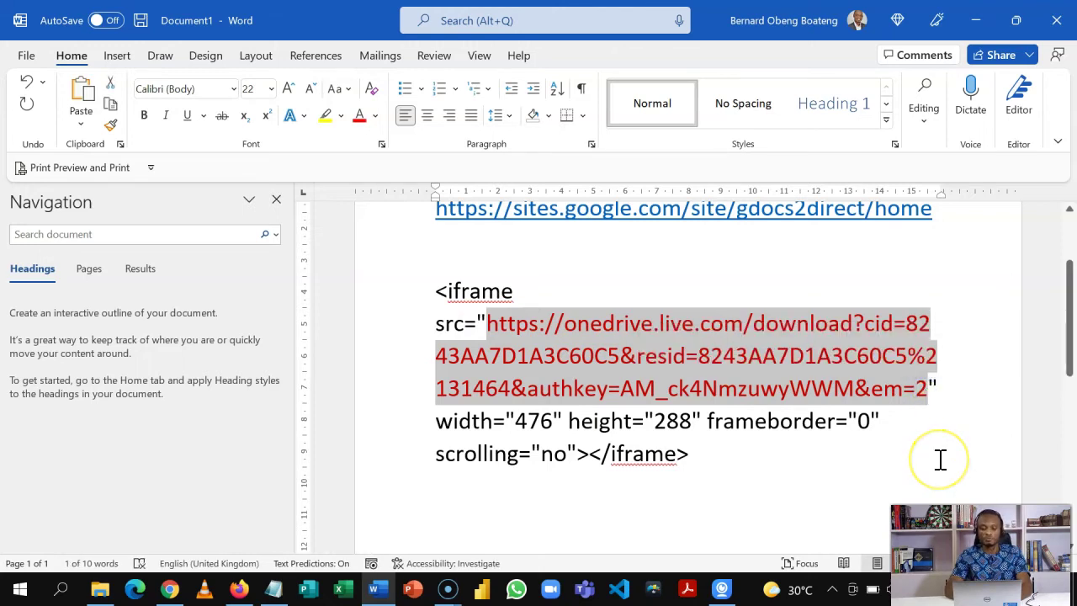
- Load the OneDrive download URL in a new Firefox tab
{"action": "left_click", "coordinate": [241, 589]}
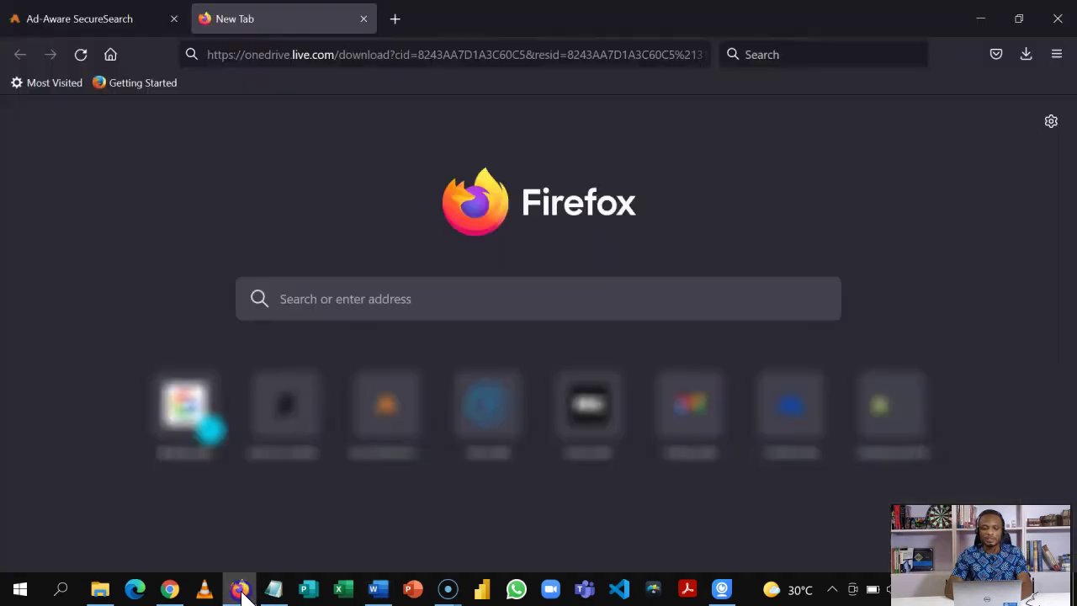
{"action": "left_click", "coordinate": [395, 19]}
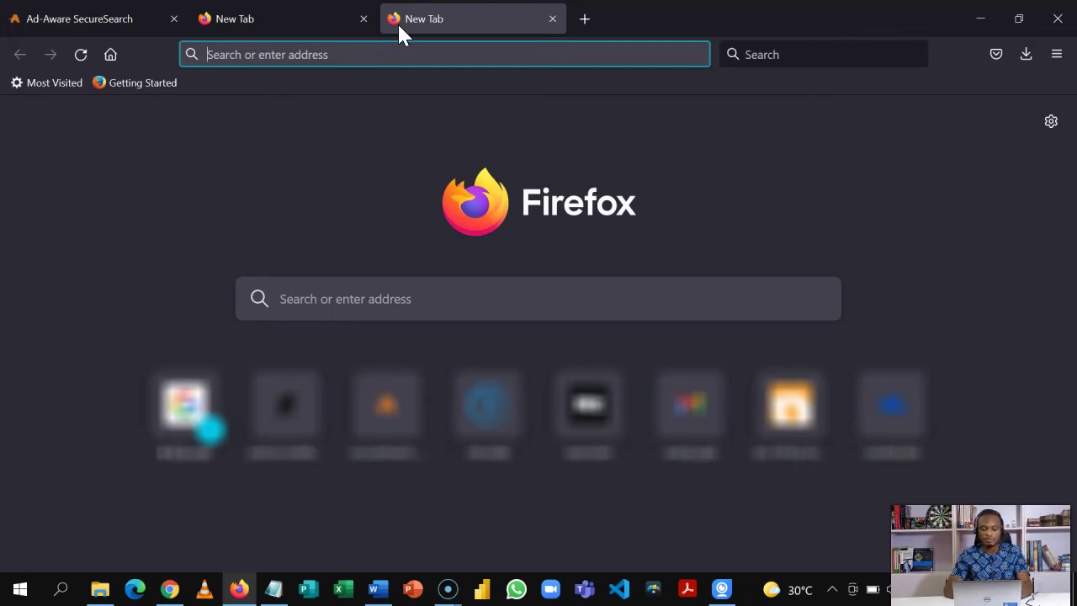
{"action": "key", "text": "ctrl+v"}
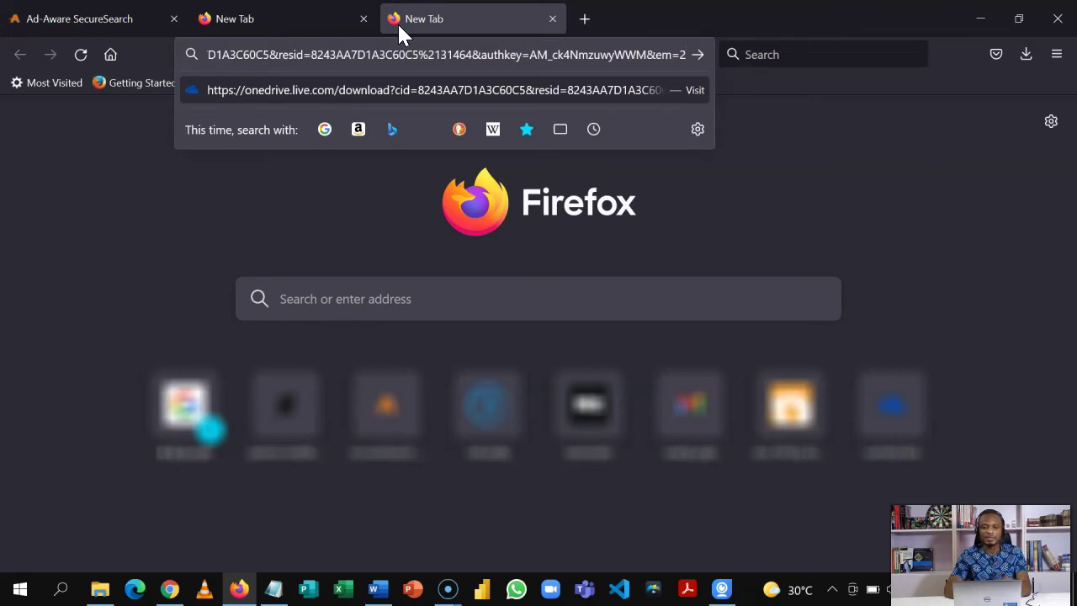
{"action": "key", "text": "Return"}
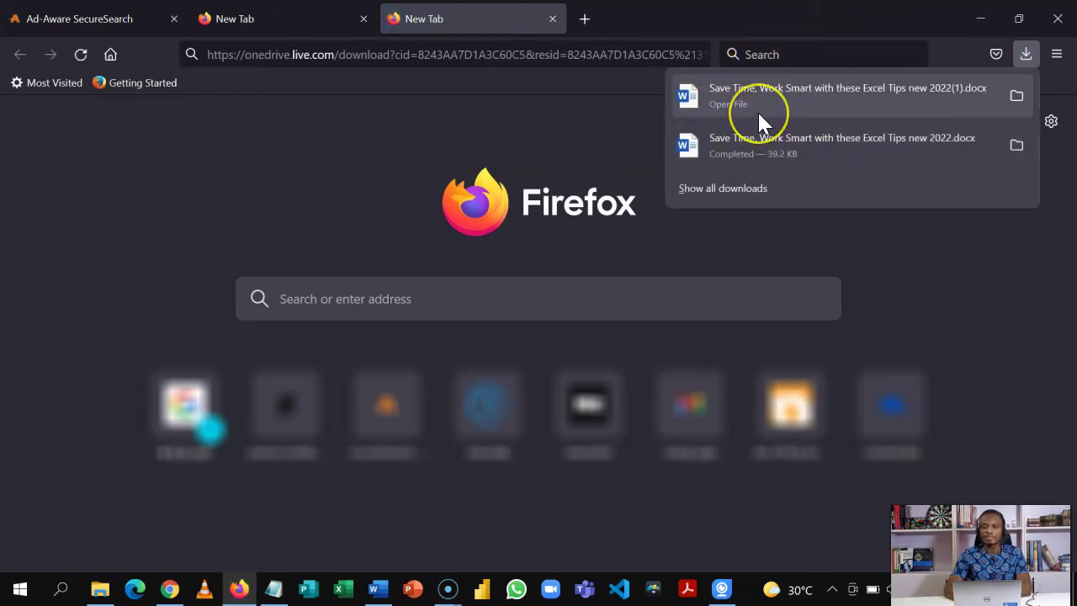
- Confirm the Excel Tips .docx (39.2 KB) downloaded, then return to OneDrive in Chrome
{"action": "left_click", "coordinate": [791, 113]}
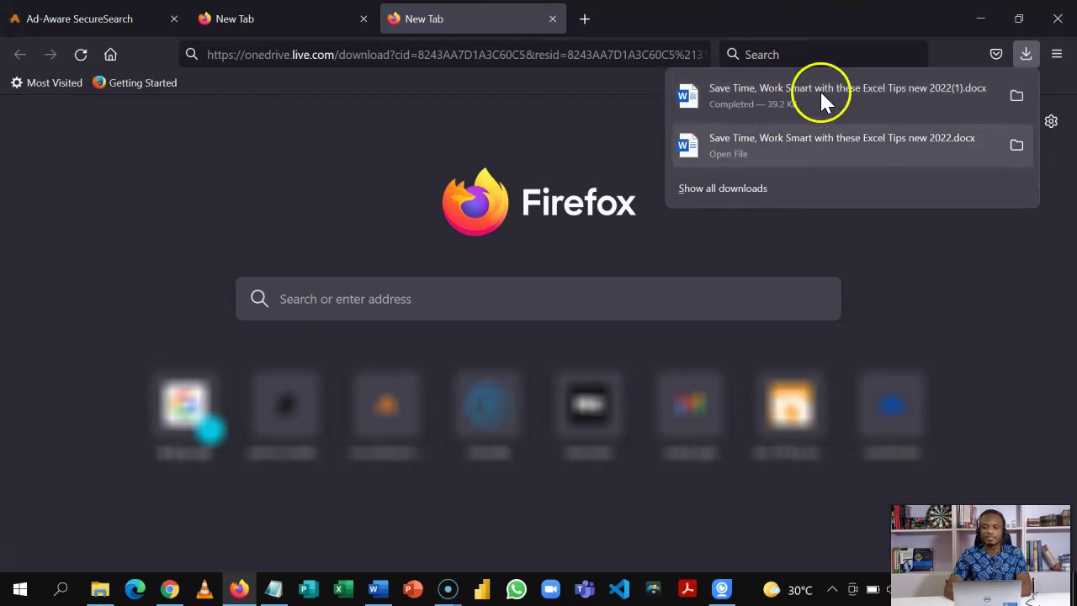
{"action": "left_click", "coordinate": [711, 118]}
{"action": "left_click", "coordinate": [626, 128]}
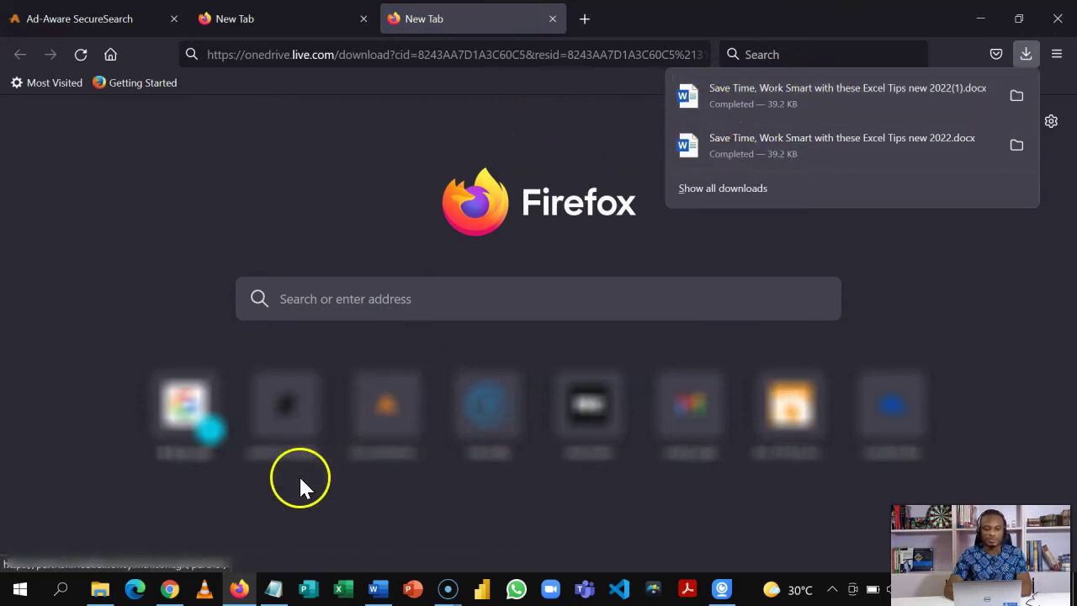
{"action": "left_click", "coordinate": [168, 589]}
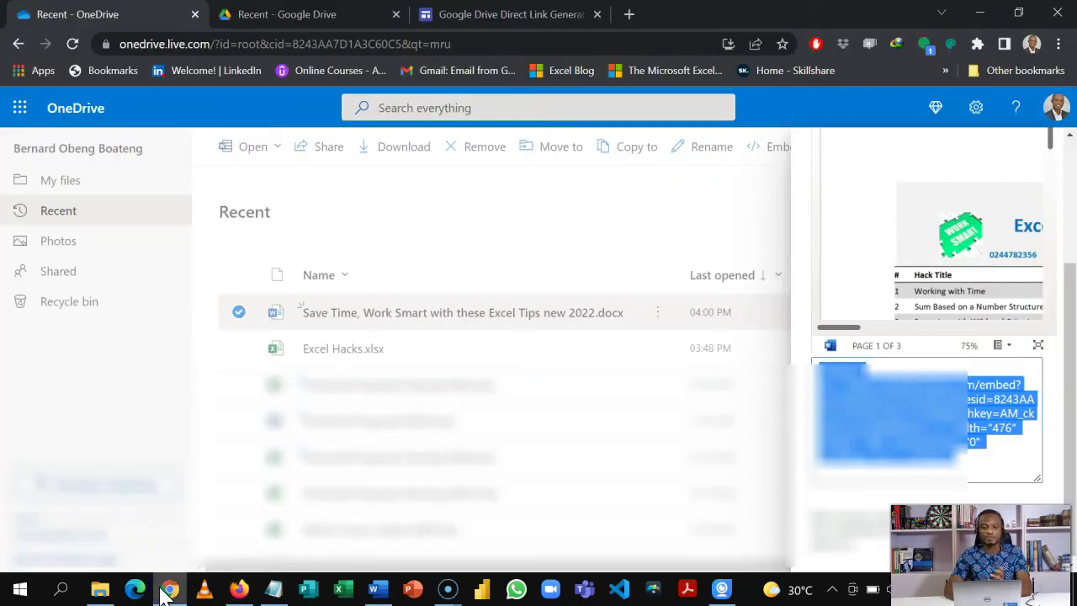
- Share the Save Time, Work Smart PDF as Anyone with the link (Viewer) and copy its link
{"action": "left_click", "coordinate": [296, 21]}
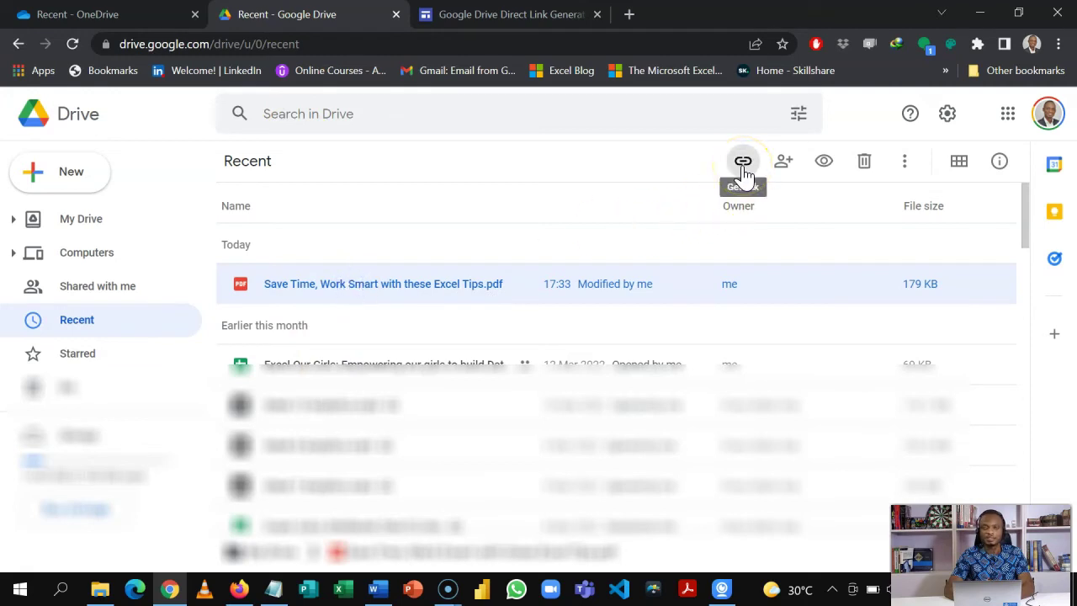
{"action": "left_click", "coordinate": [743, 167]}
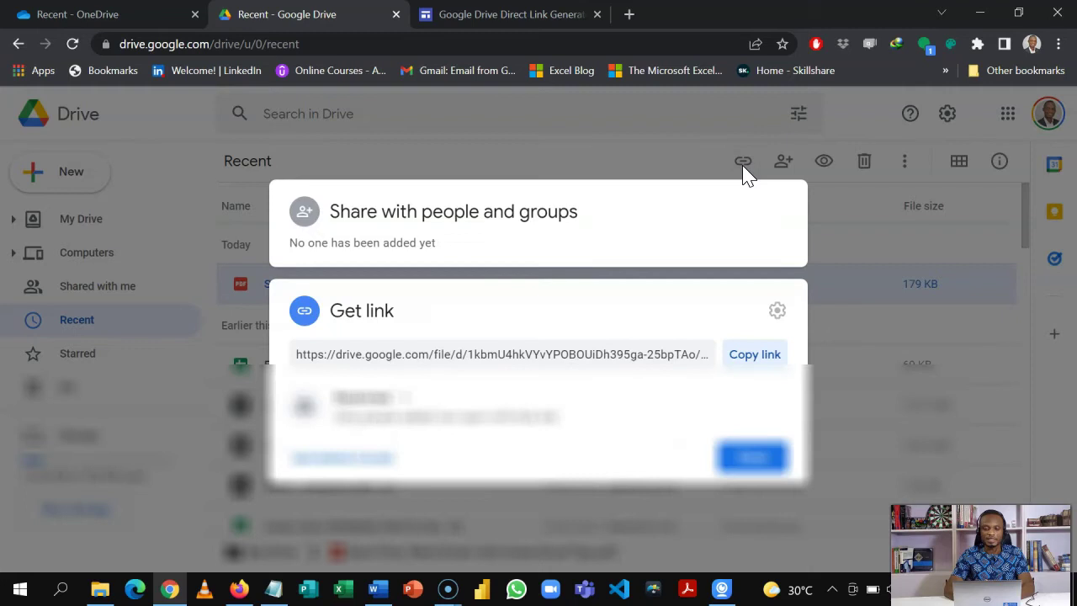
{"action": "left_click", "coordinate": [405, 400]}
{"action": "left_click", "coordinate": [410, 476]}
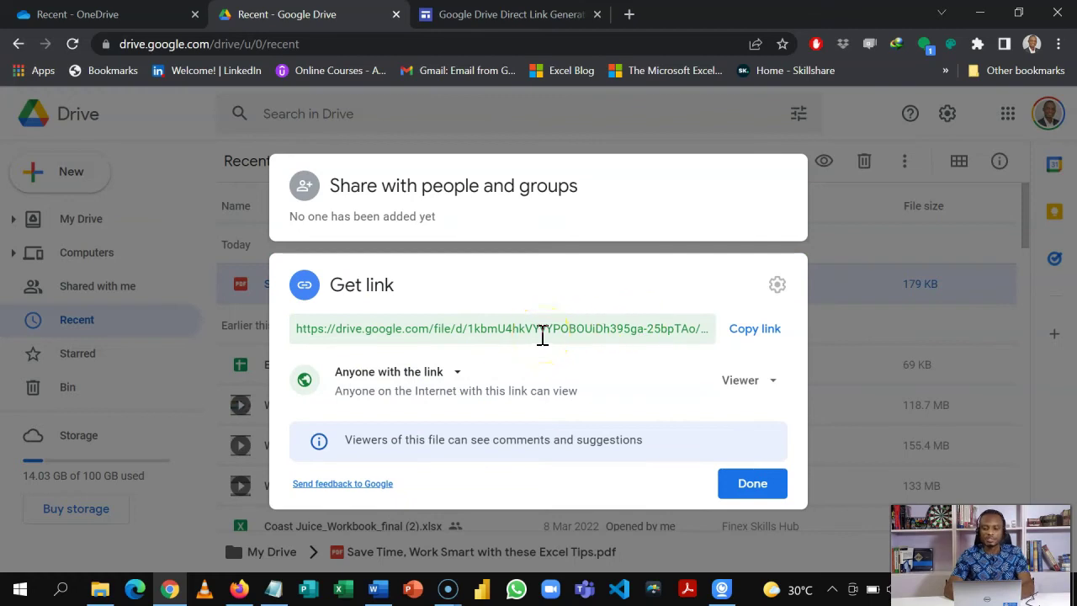
{"action": "left_click", "coordinate": [748, 342]}
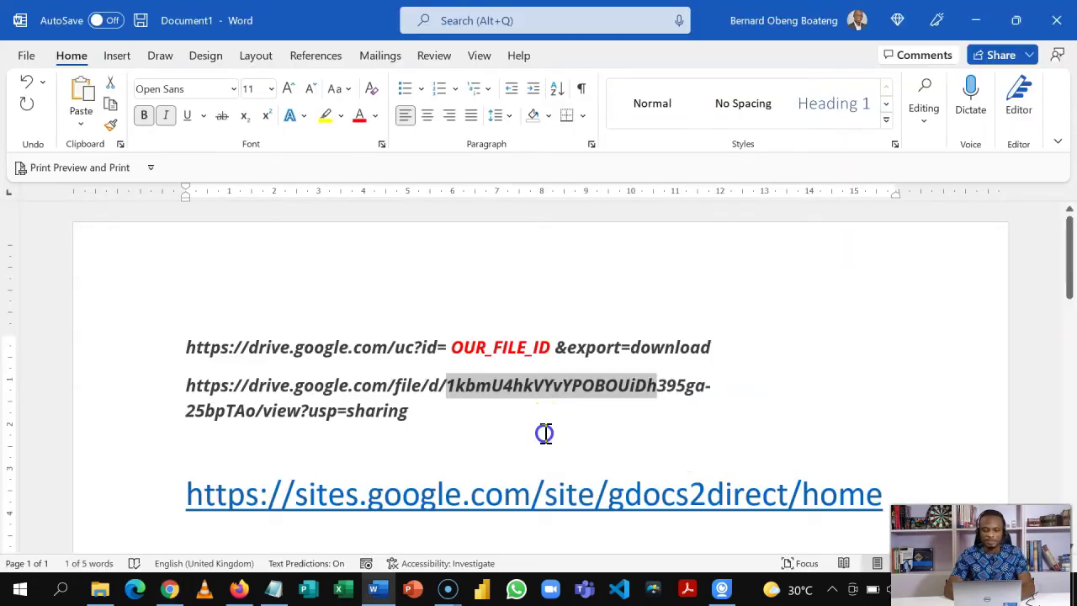
- Select and copy the file ID from the Google Drive sharing link in Word
{"action": "left_click", "coordinate": [545, 433]}
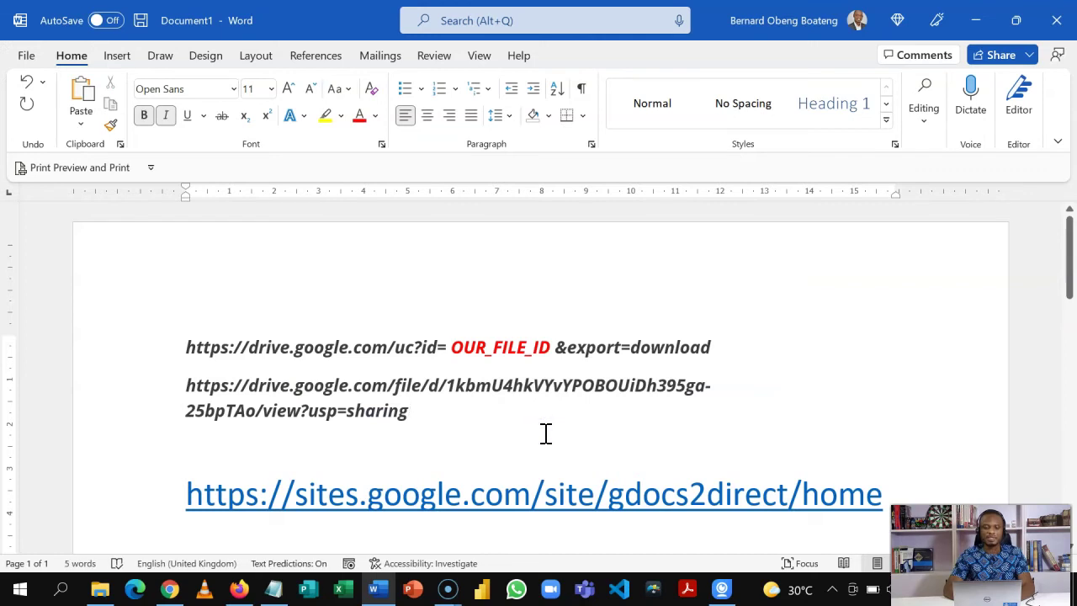
{"action": "left_click", "coordinate": [449, 386]}
{"action": "mouse_move", "coordinate": [449, 385]}
{"action": "left_mouse_down"}
{"action": "mouse_move", "coordinate": [680, 385]}
{"action": "mouse_move", "coordinate": [480, 386]}
{"action": "mouse_move", "coordinate": [675, 409]}
{"action": "mouse_move", "coordinate": [248, 429]}
{"action": "mouse_move", "coordinate": [256, 421]}
{"action": "left_mouse_up"}
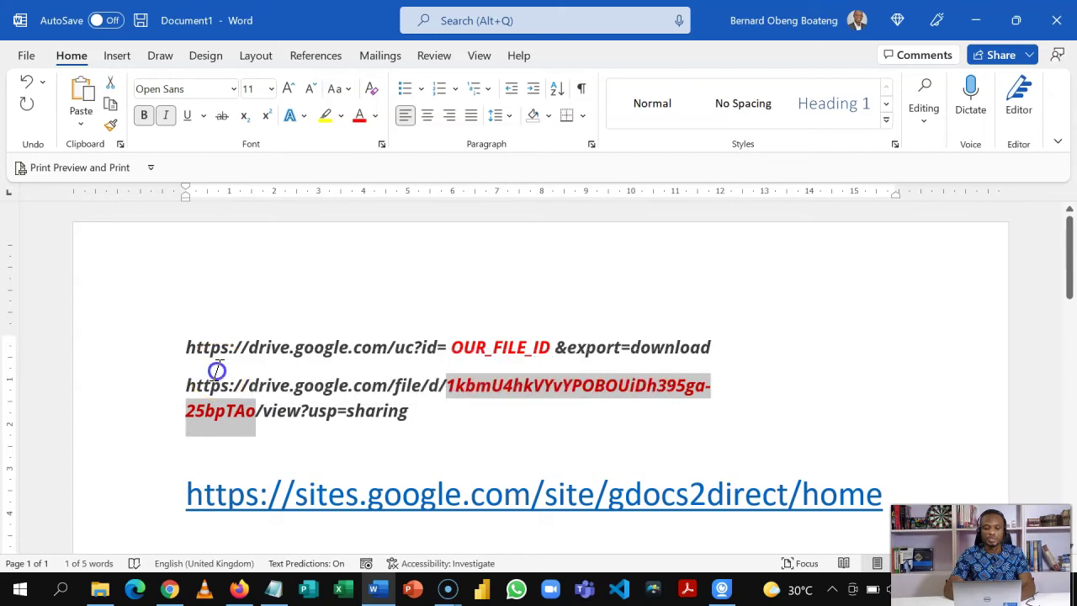
{"action": "left_click", "coordinate": [187, 345]}
{"action": "left_click_drag", "start_coordinate": [185, 340], "coordinate": [685, 361]}
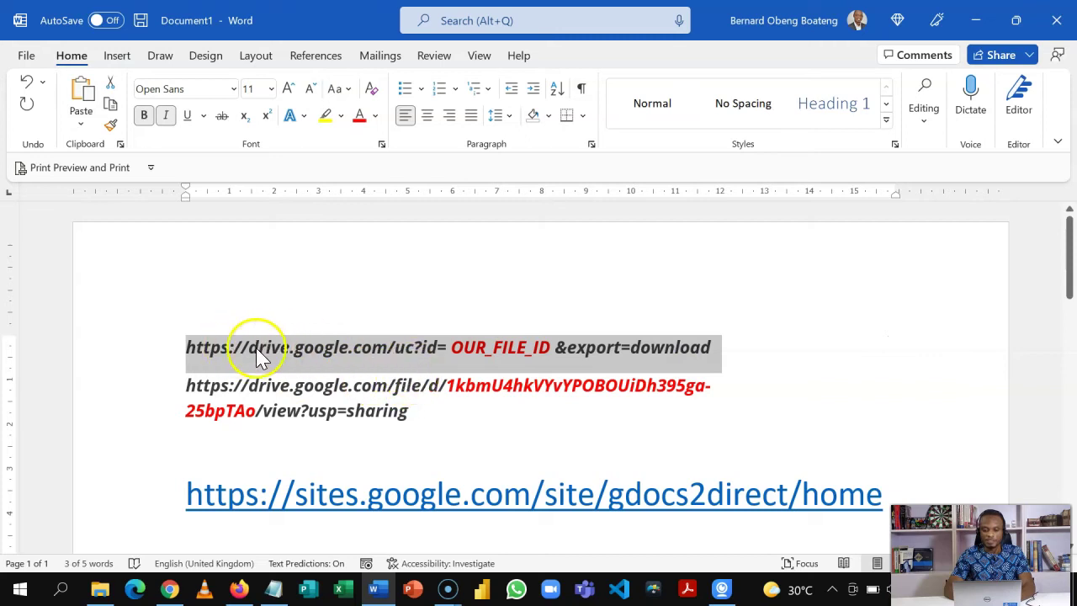
{"action": "left_click", "coordinate": [461, 349]}
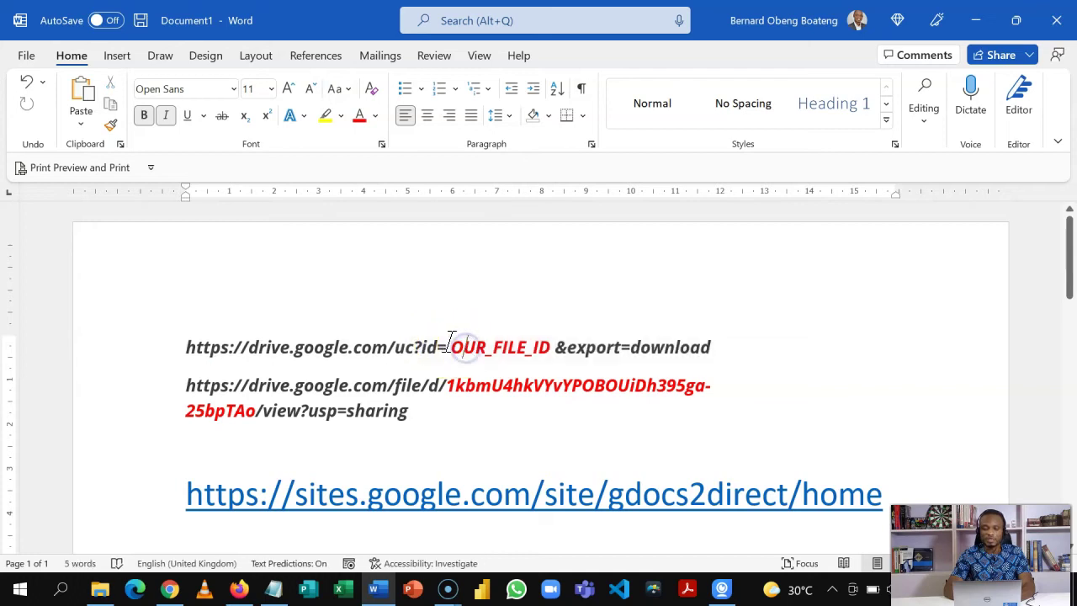
{"action": "left_click_drag", "start_coordinate": [447, 385], "coordinate": [259, 406]}
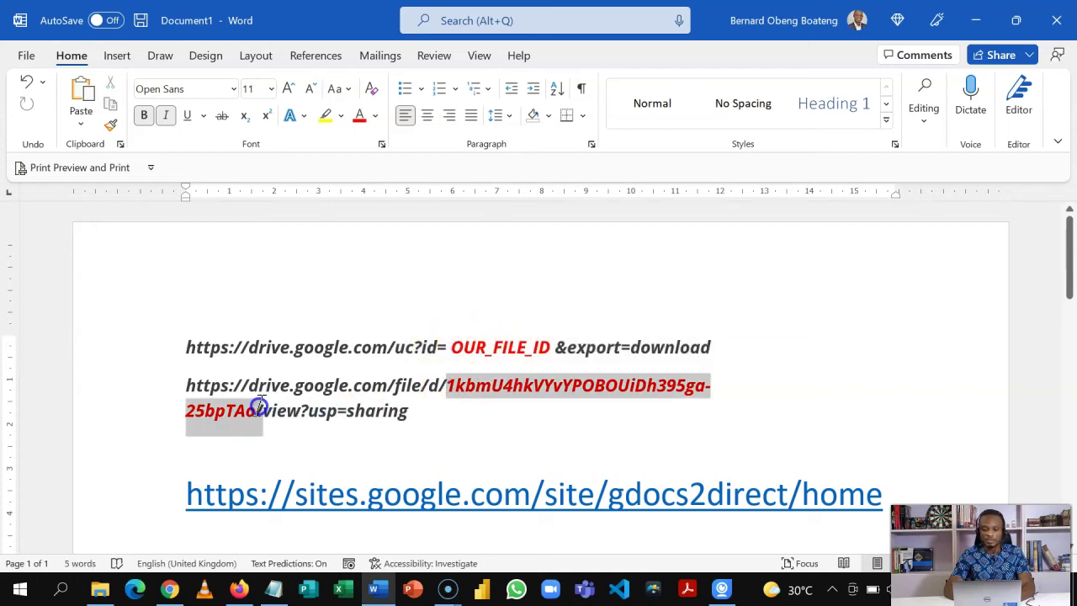
- Paste the file ID over OUR_FILE_ID, remove the stray space and line break, and select the URL
{"action": "left_click", "coordinate": [452, 350]}
{"action": "left_click_drag", "start_coordinate": [453, 351], "coordinate": [545, 352]}
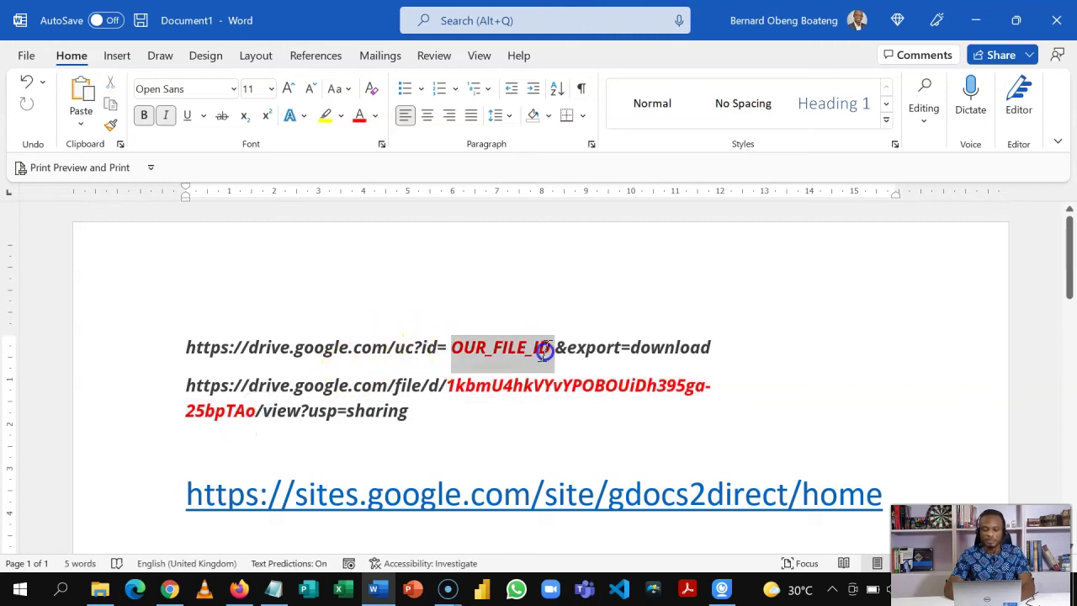
{"action": "key", "text": "ctrl+v"}
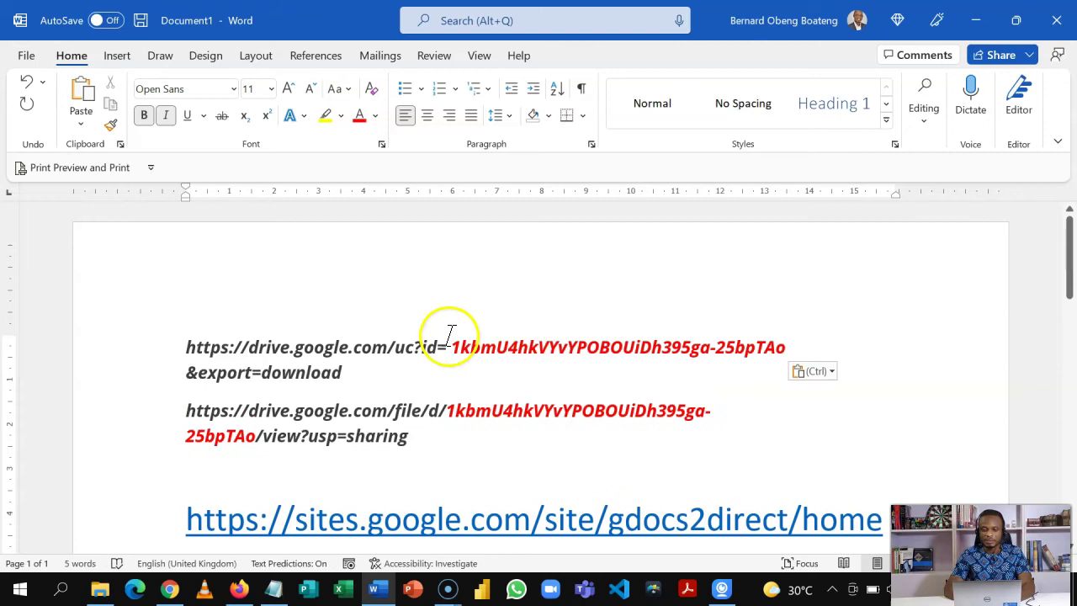
{"action": "left_click", "coordinate": [452, 347]}
{"action": "key", "text": "BackSpace"}
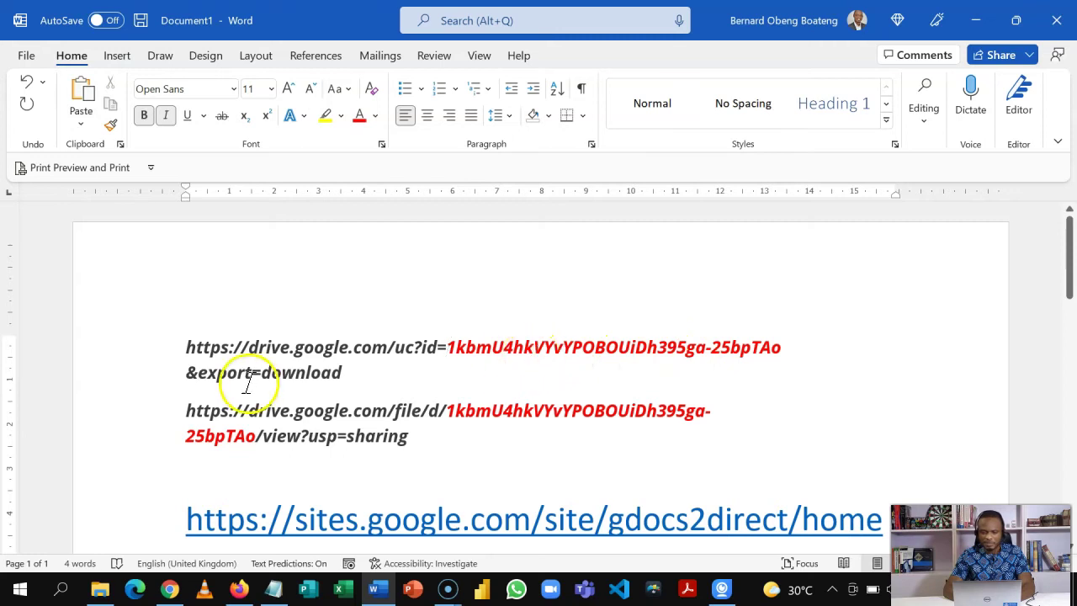
{"action": "left_click", "coordinate": [187, 376]}
{"action": "key", "text": "BackSpace"}
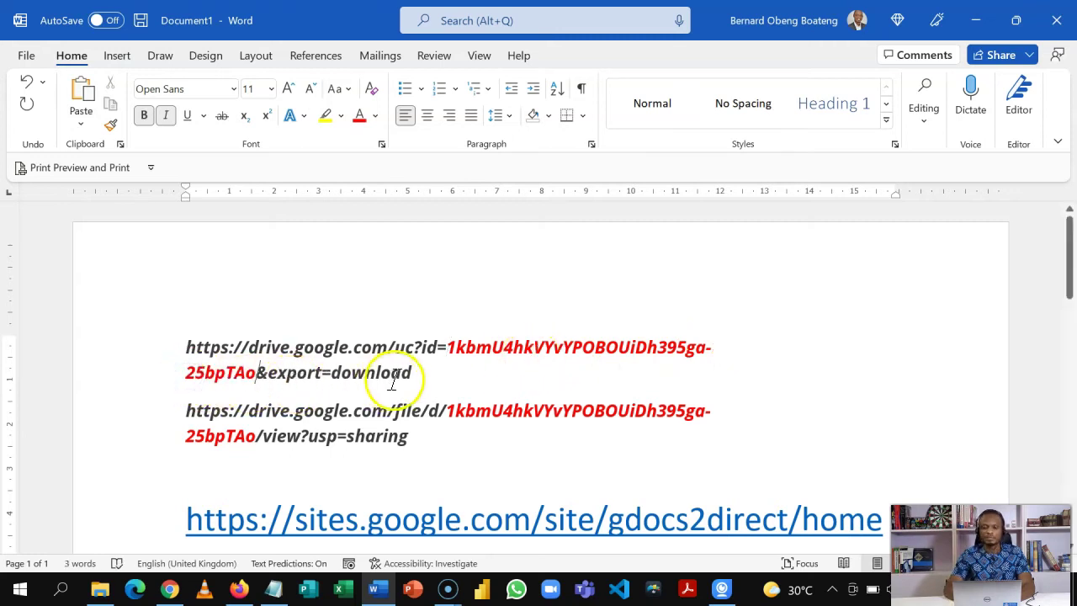
{"action": "left_click_drag", "start_coordinate": [425, 373], "coordinate": [202, 350]}
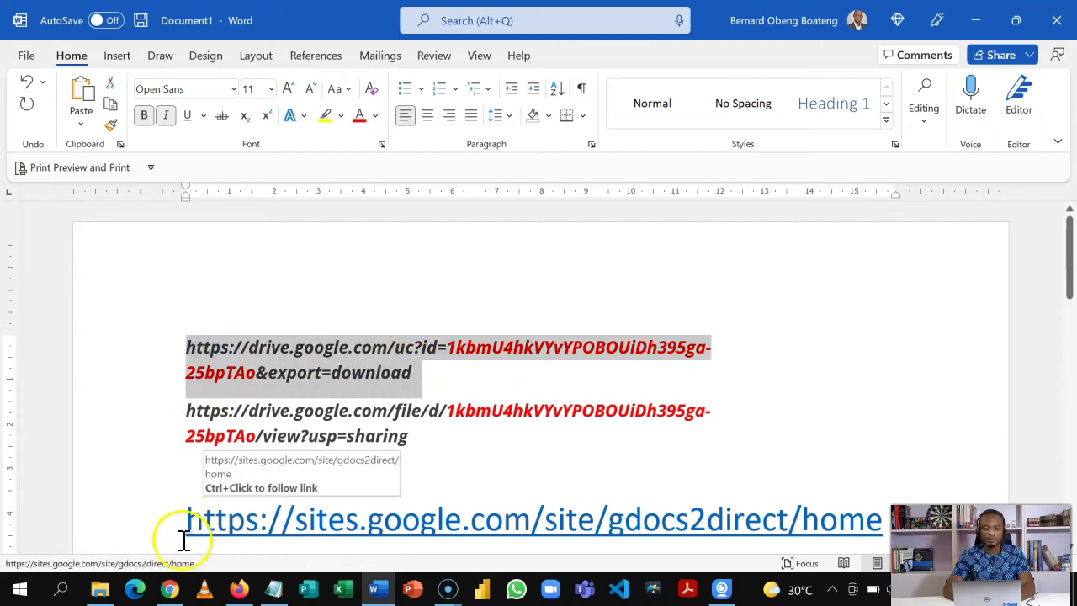
{"action": "left_click", "coordinate": [240, 589]}
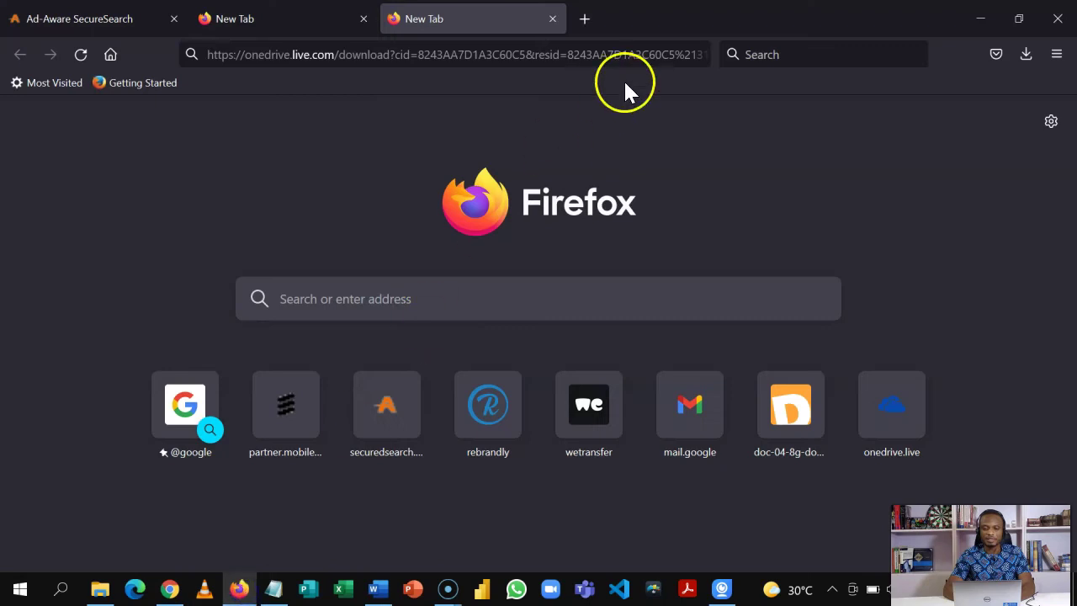
- Open the hand-built Drive direct link in a new Firefox tab, loading the Excel Hacks and Tricks PDF
{"action": "left_click", "coordinate": [593, 17]}
{"action": "key", "text": "ctrl+v"}
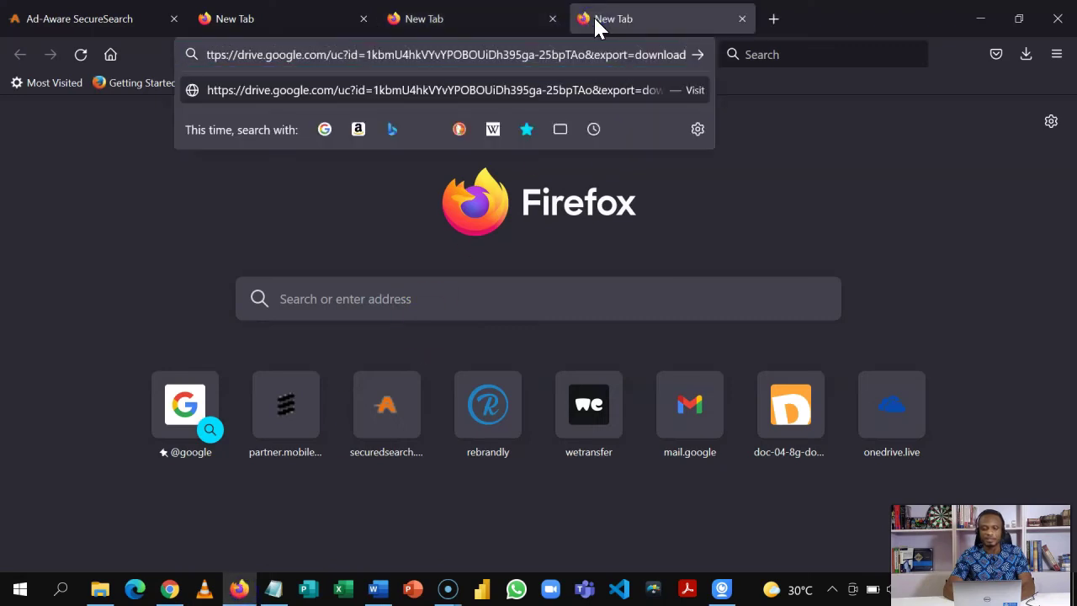
{"action": "key", "text": "Return"}
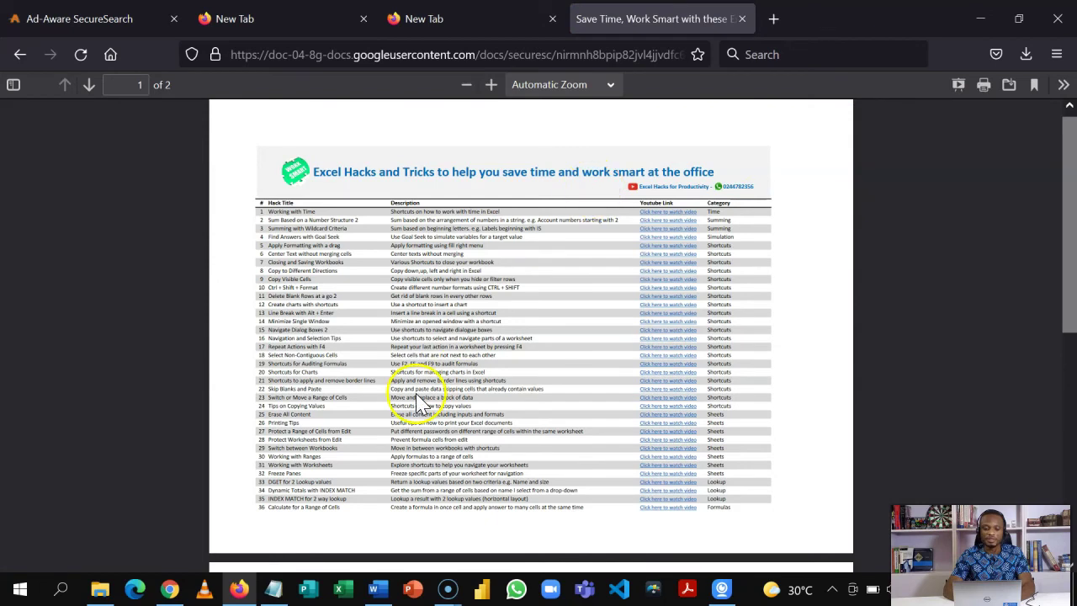
{"action": "left_click", "coordinate": [378, 590]}
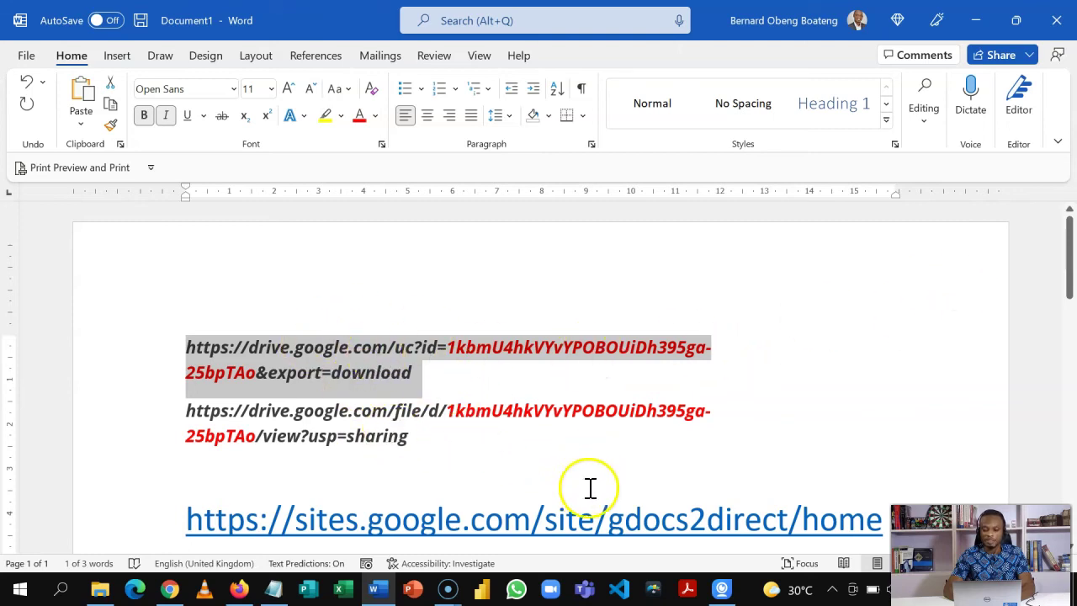
- Follow the sites.google.com gdocs2direct hyperlink further down the Word document
{"action": "left_click_drag", "start_coordinate": [1069, 292], "coordinate": [1070, 327]}
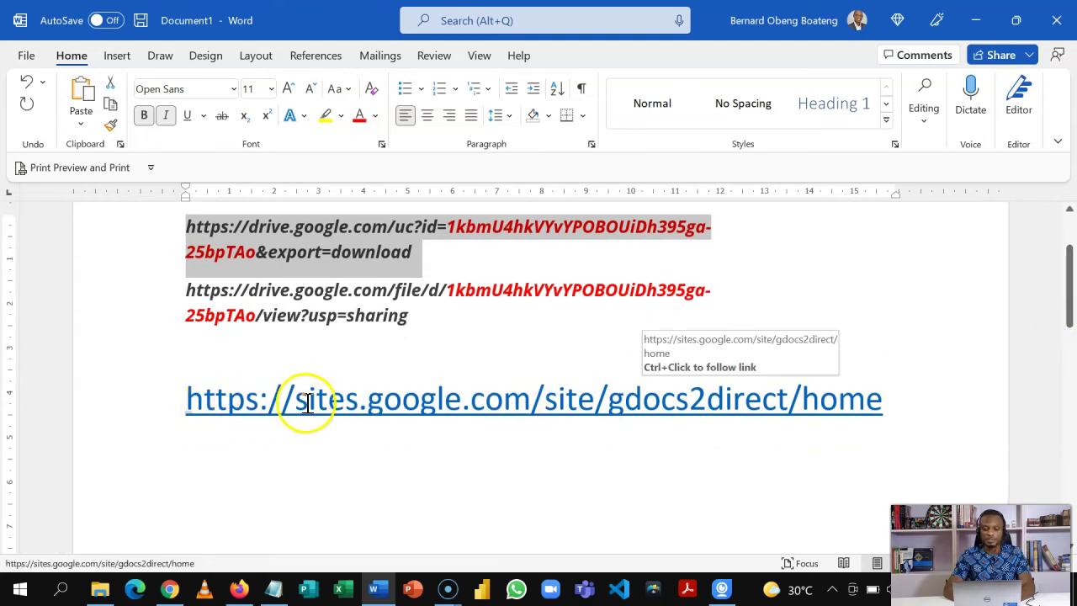
{"action": "left_click", "coordinate": [383, 402], "text": "ctrl"}
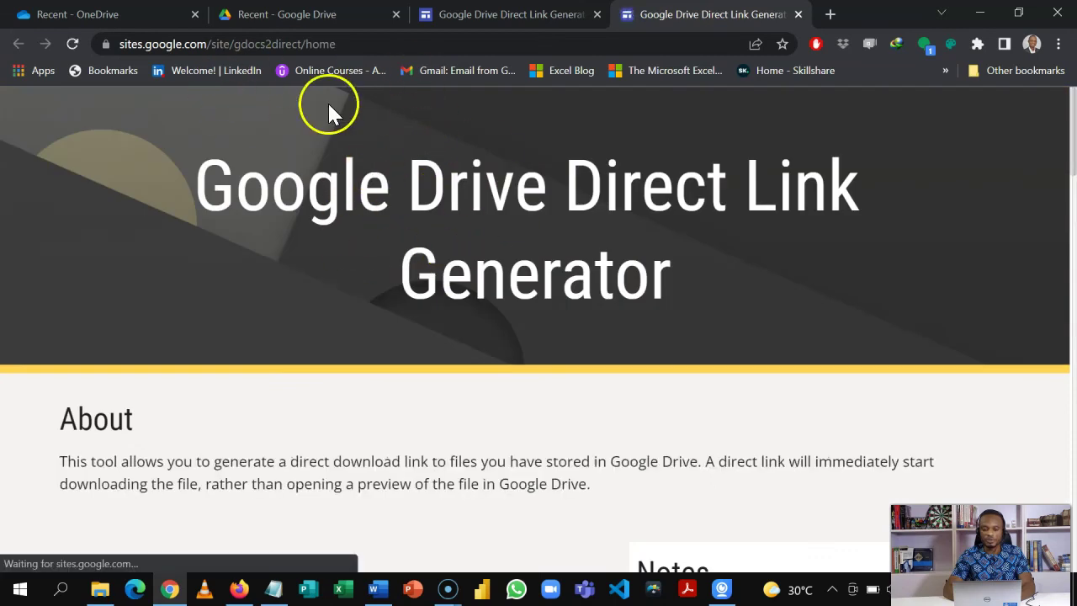
- Paste the drive.google.com/file sharing URL from clipboard history, create the uc?export=download link, and copy it
{"action": "scroll", "coordinate": [1072, 139], "scroll_direction": "down", "scroll_amount": 4}
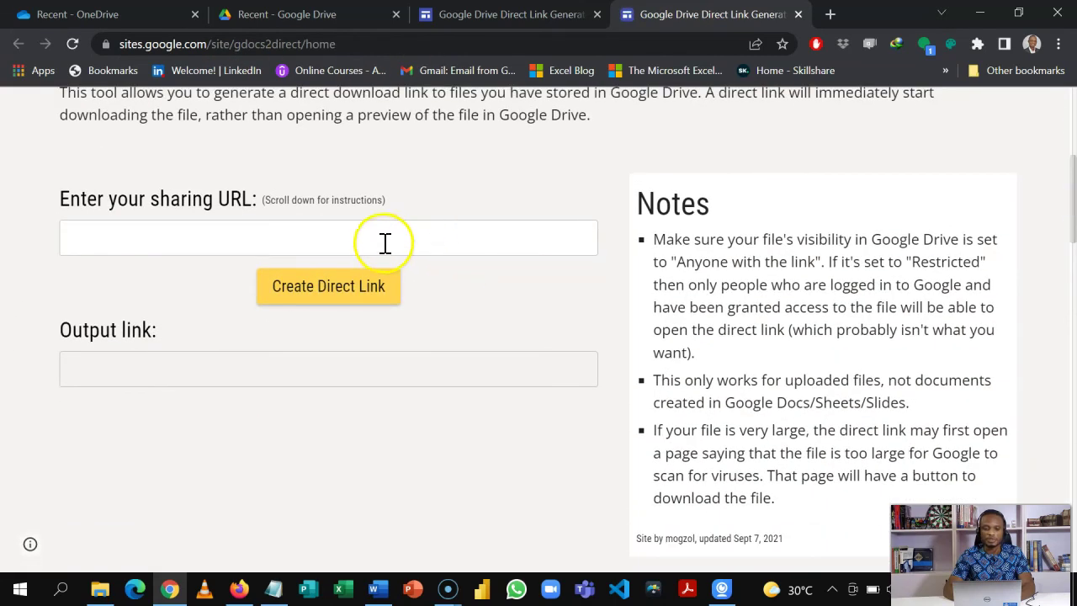
{"action": "left_click", "coordinate": [384, 243]}
{"action": "key", "text": "super+v"}
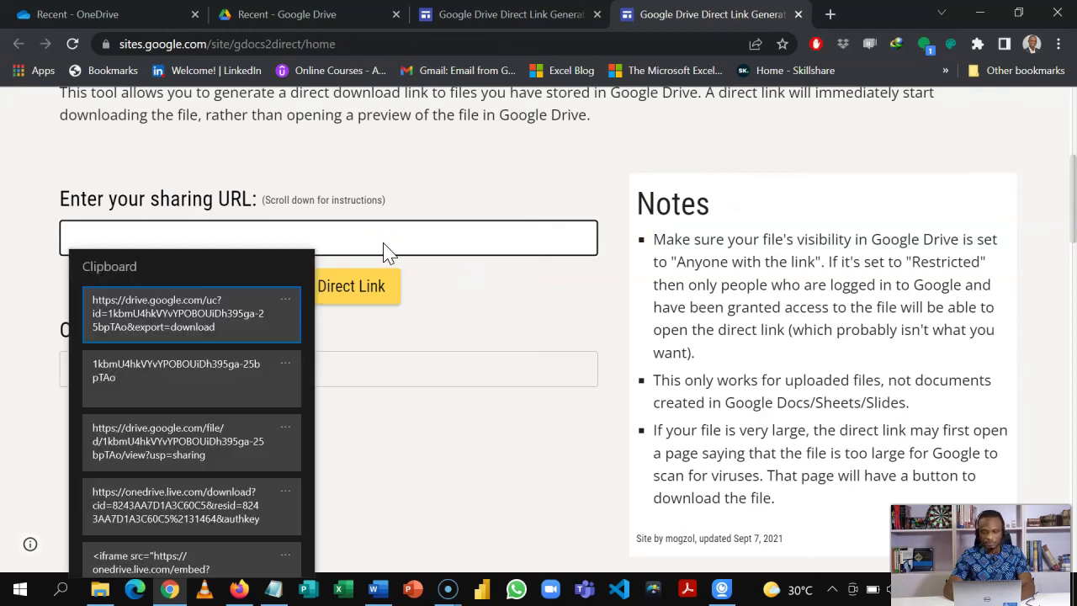
{"action": "left_click", "coordinate": [261, 313]}
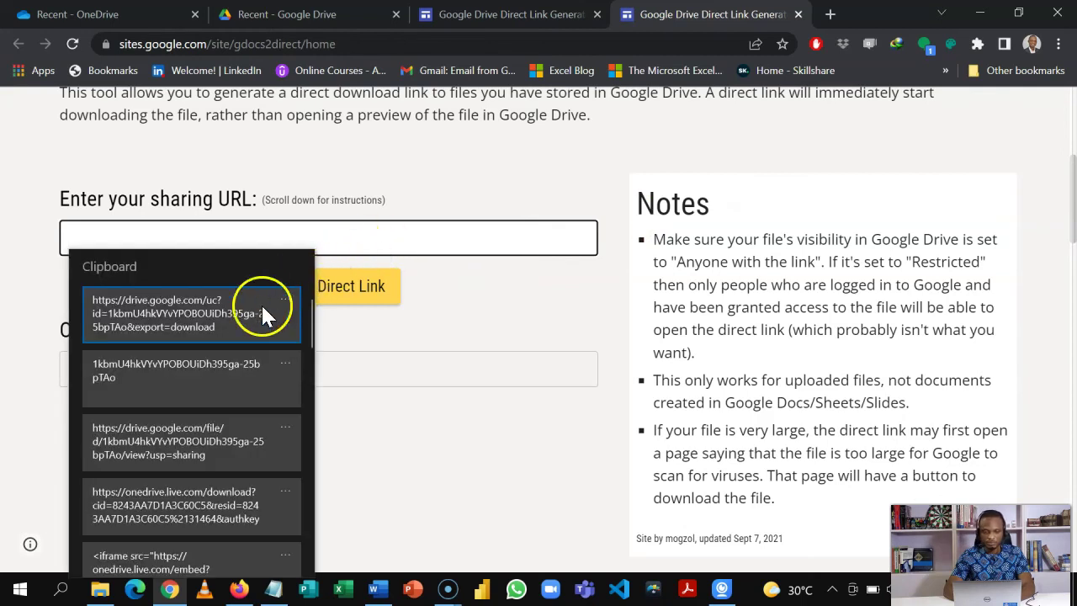
{"action": "left_click", "coordinate": [209, 446]}
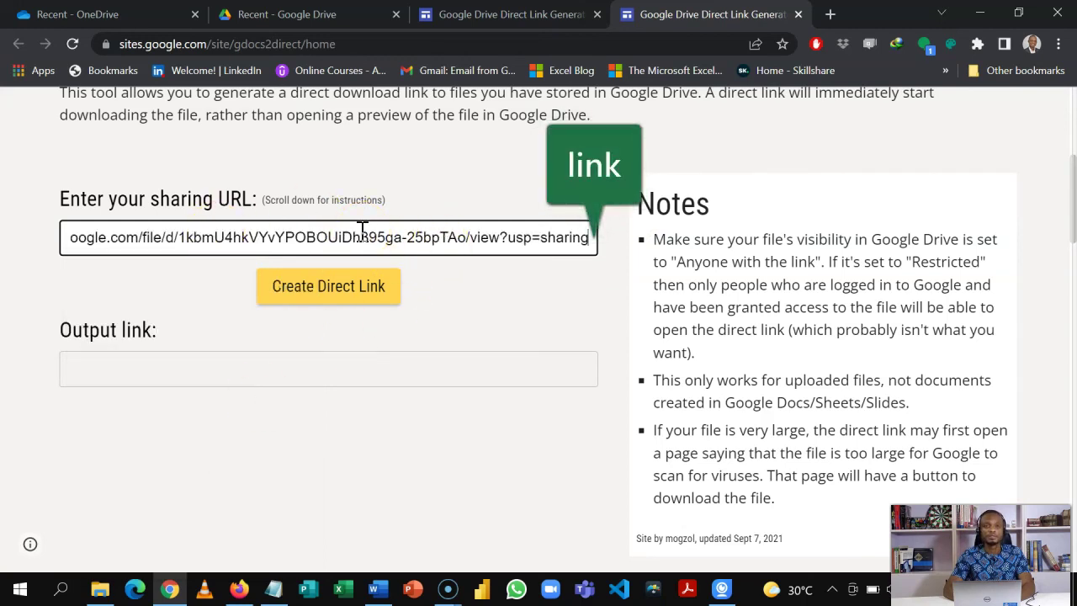
{"action": "left_click", "coordinate": [327, 287]}
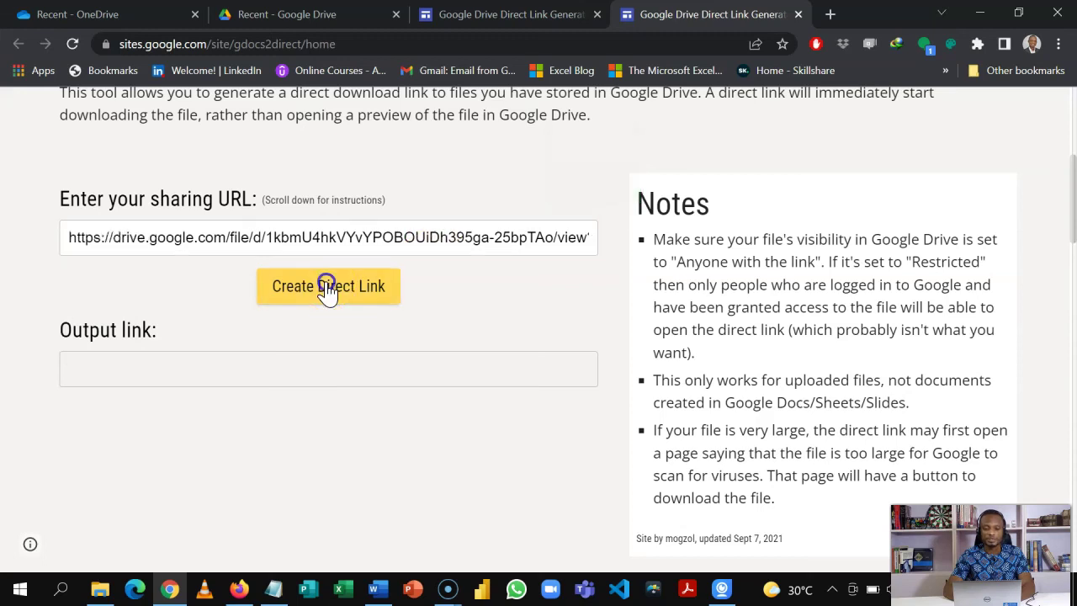
{"action": "left_click", "coordinate": [303, 368]}
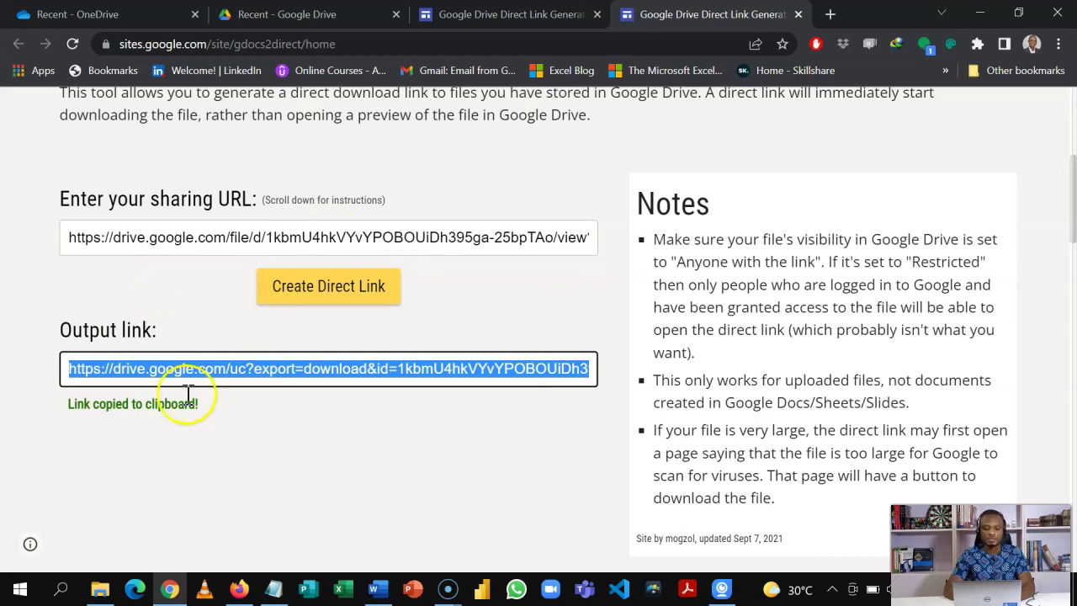
{"action": "left_click", "coordinate": [238, 589]}
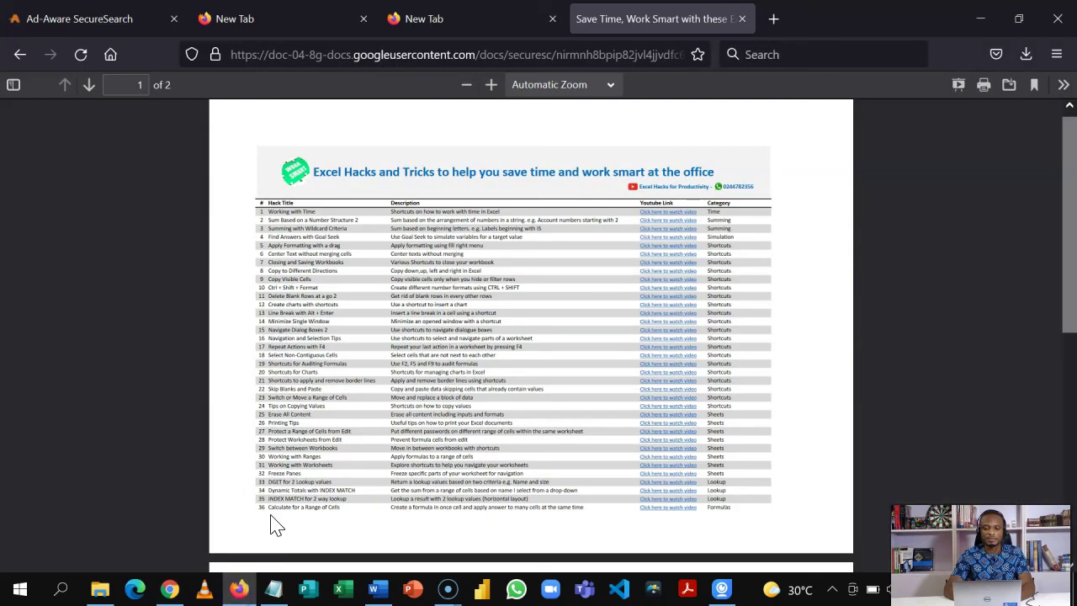
- Open a new Firefox tab for testing the generated direct link
{"action": "left_click", "coordinate": [773, 19]}
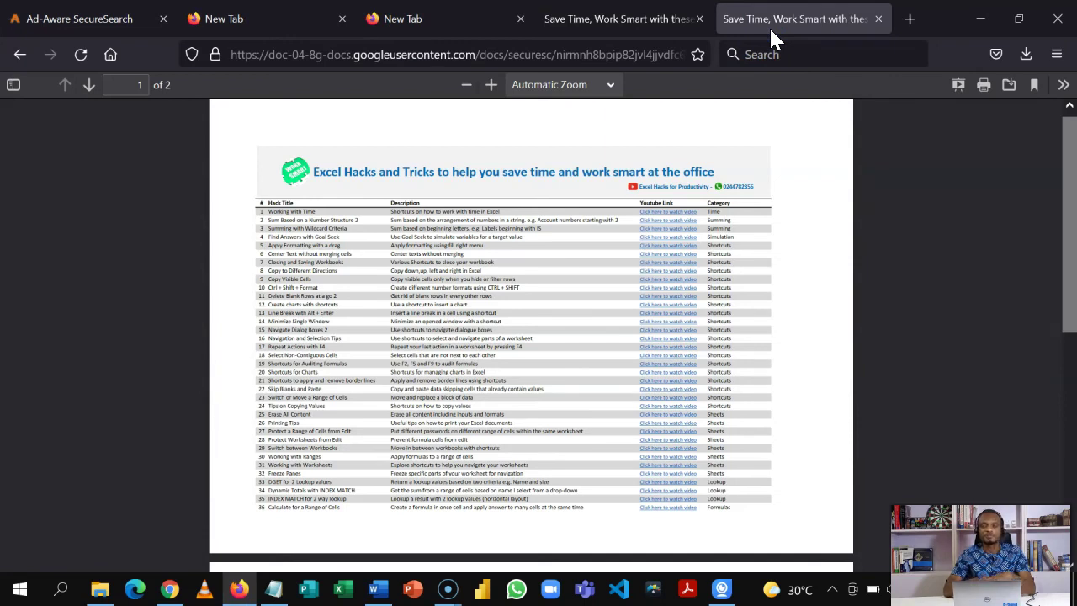